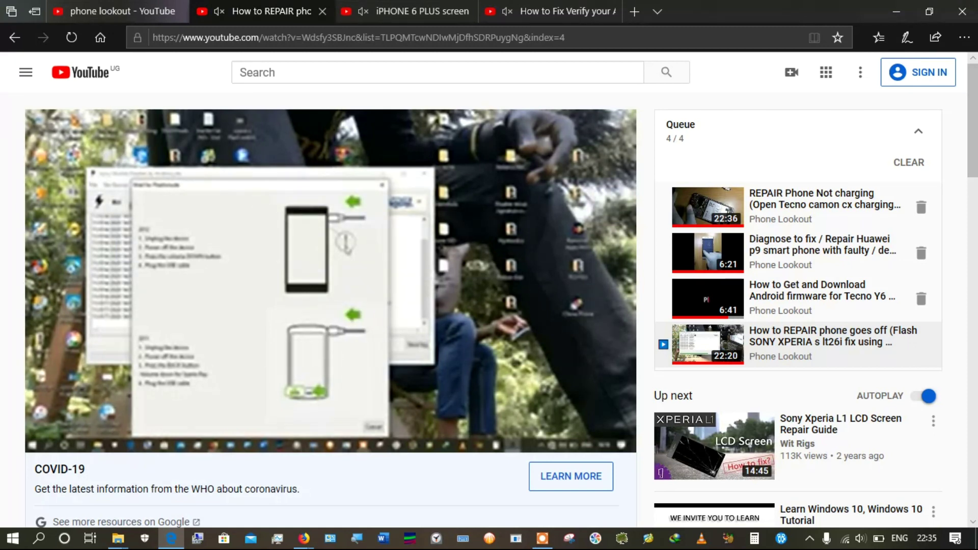
Browse to the drivers folder inside Flashtool on Local Disk (C:) and select Flashtool-drivers.exe.
mouse_move(426, 216)
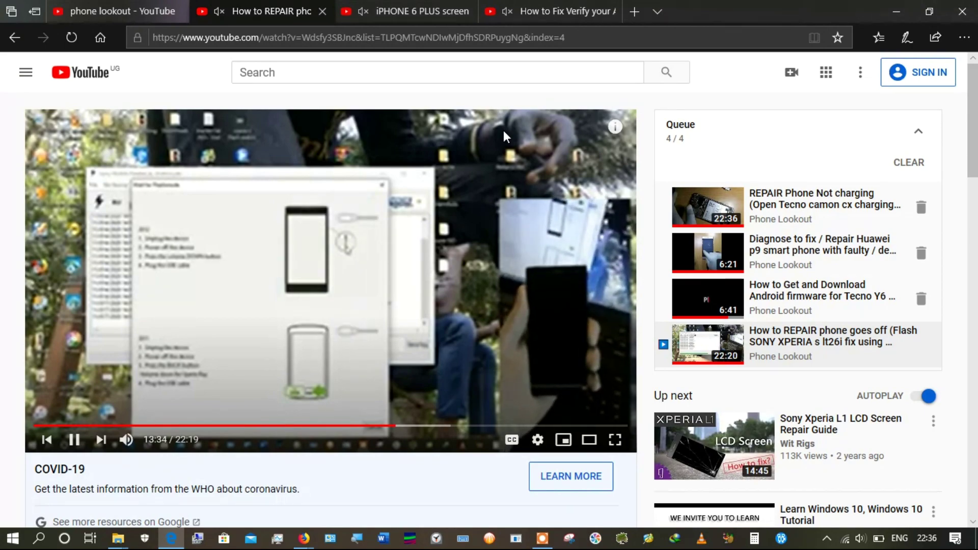
key(super+e)
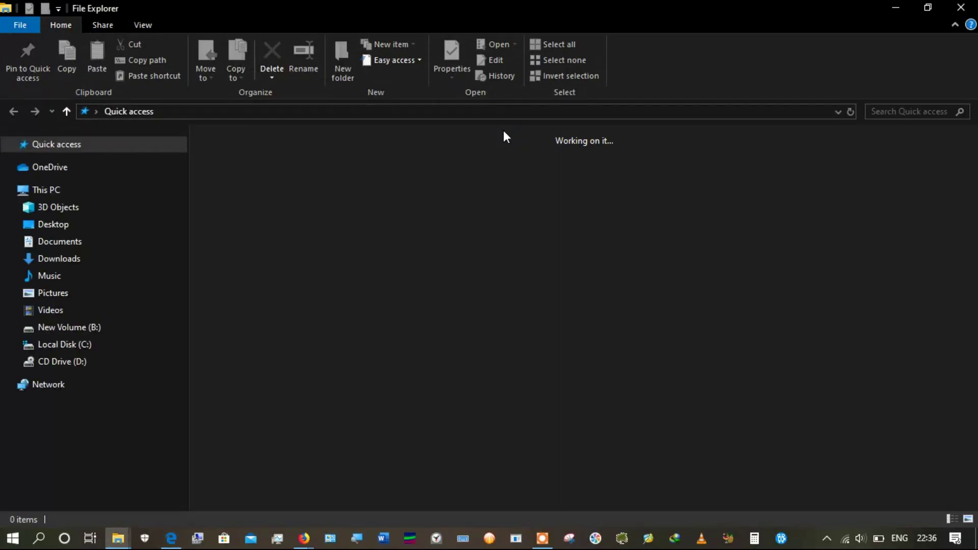
click(110, 191)
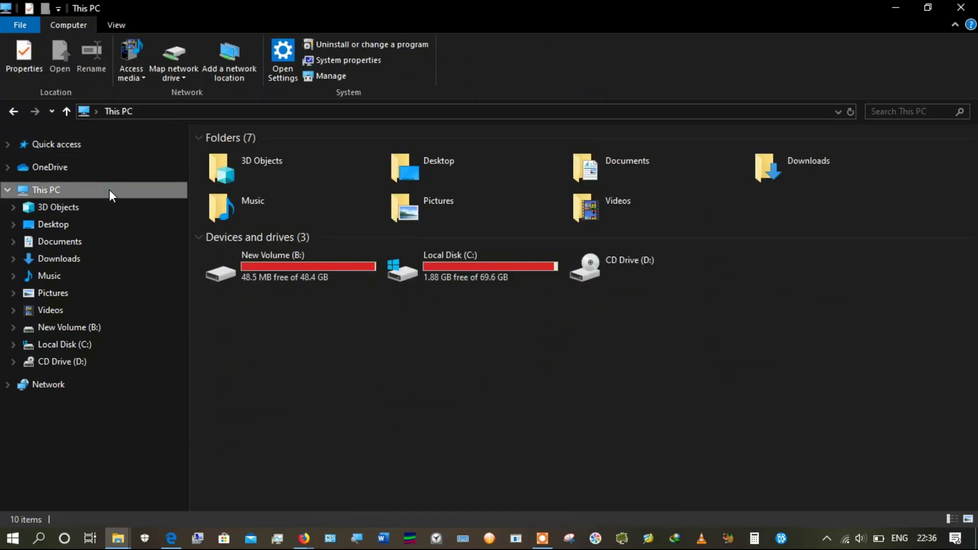
double_click(467, 262)
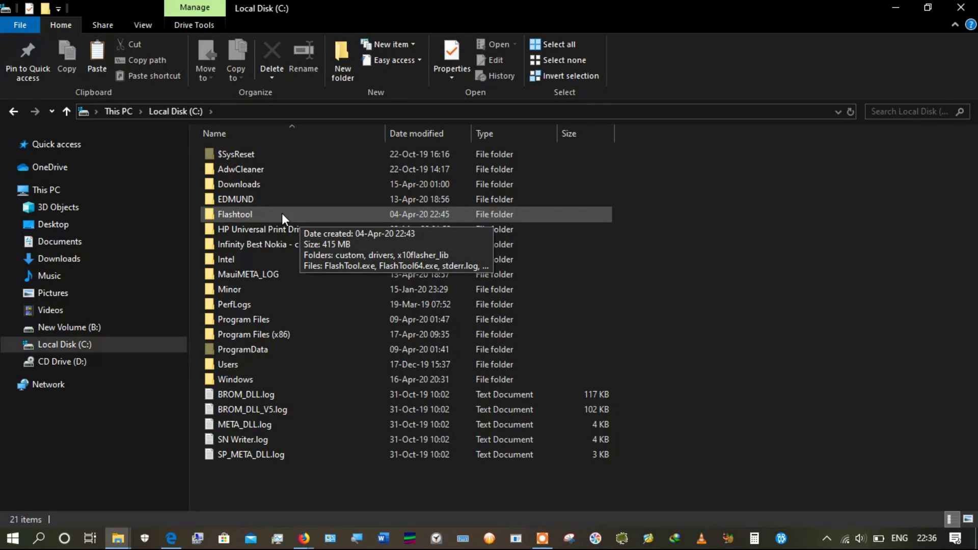
double_click(282, 213)
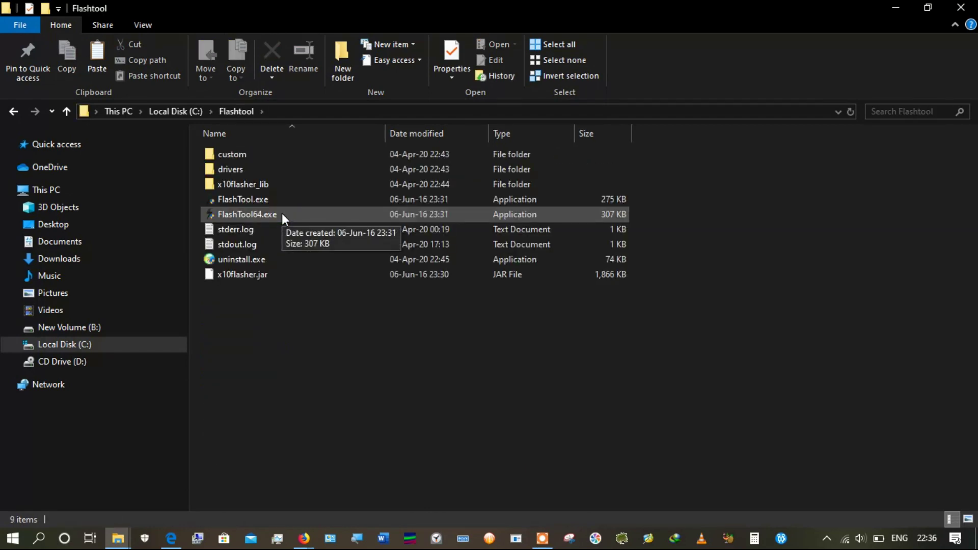
double_click(254, 168)
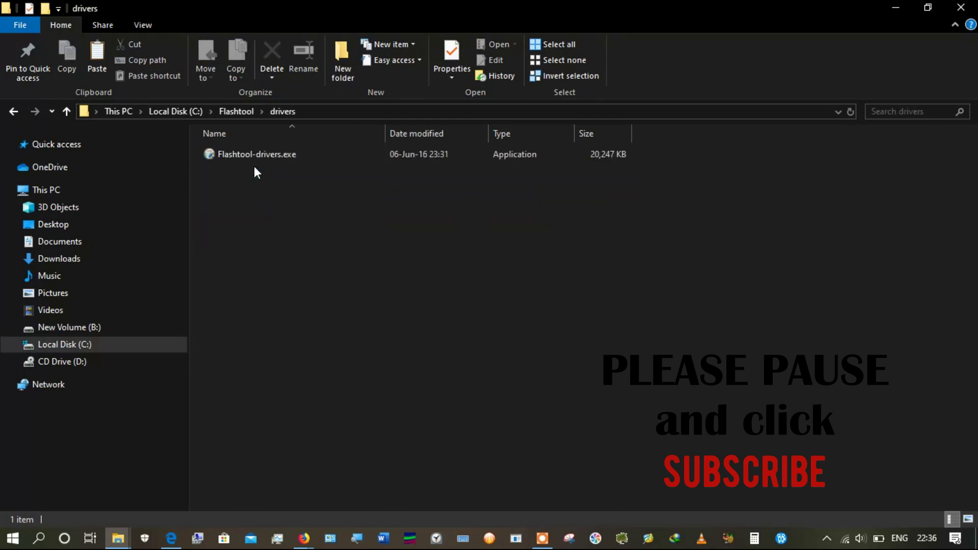
click(277, 154)
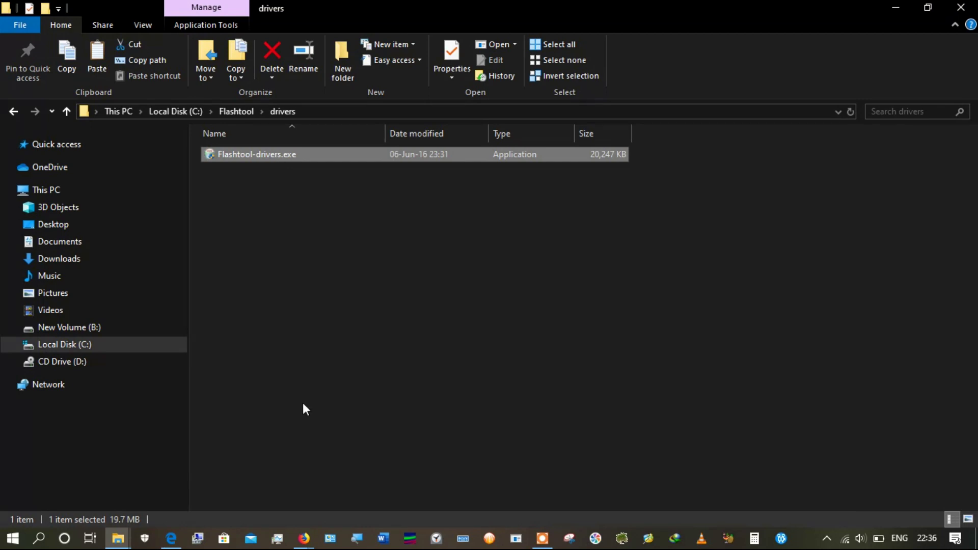
Switch to Firefox and search Google for "flashtool drivers" in a new tab.
mouse_move(301, 544)
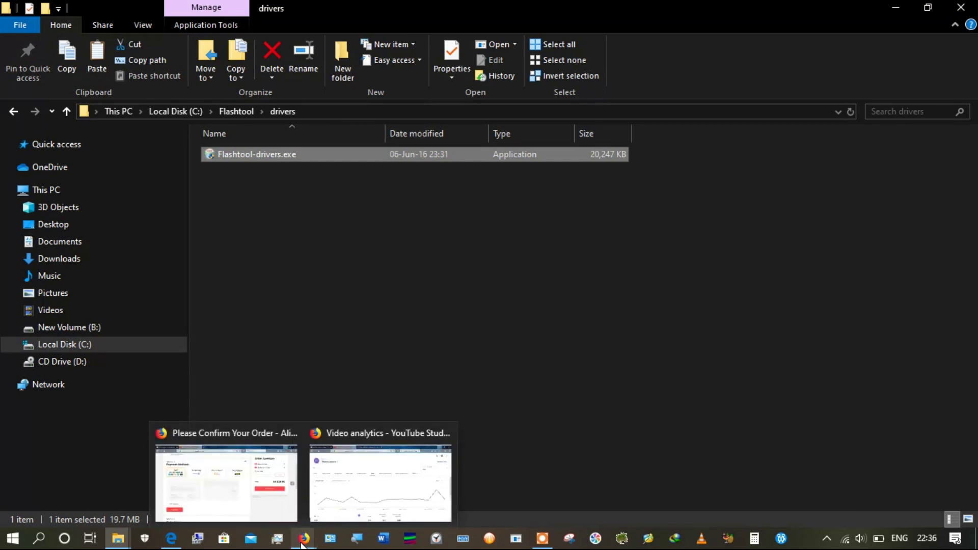
click(293, 497)
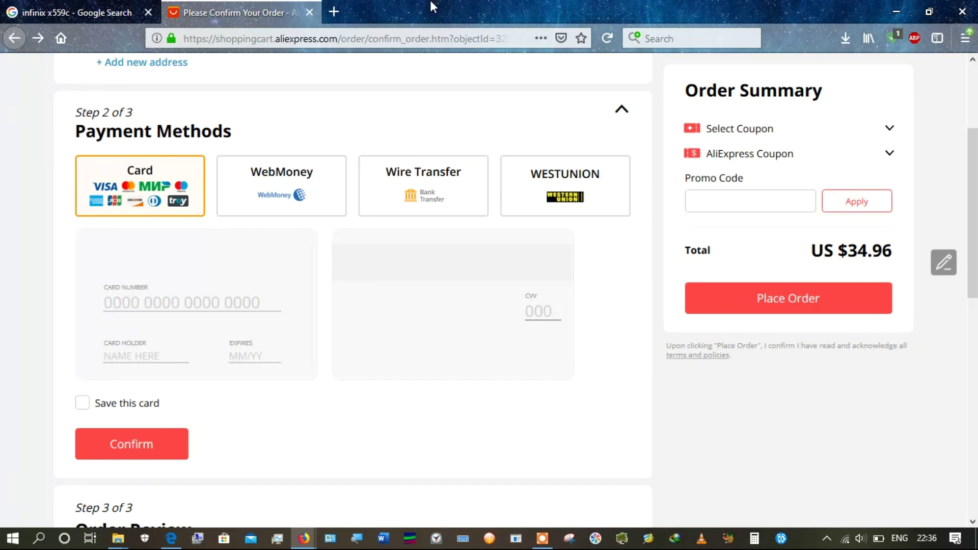
click(334, 12)
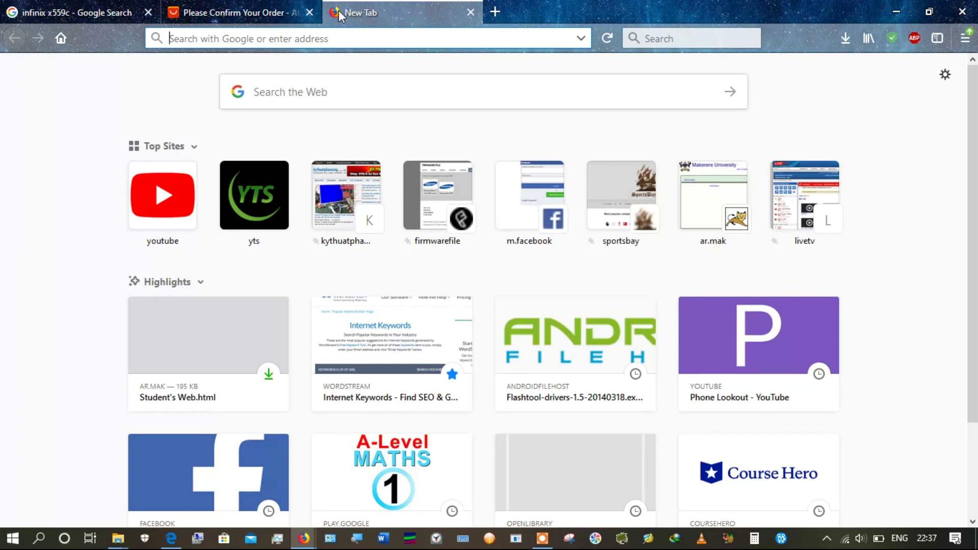
text(fla)
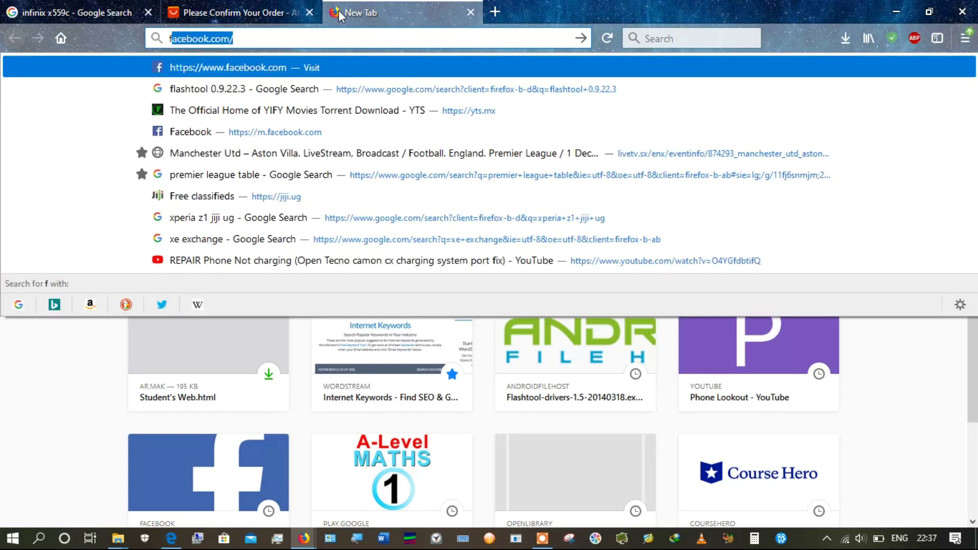
text(sh)
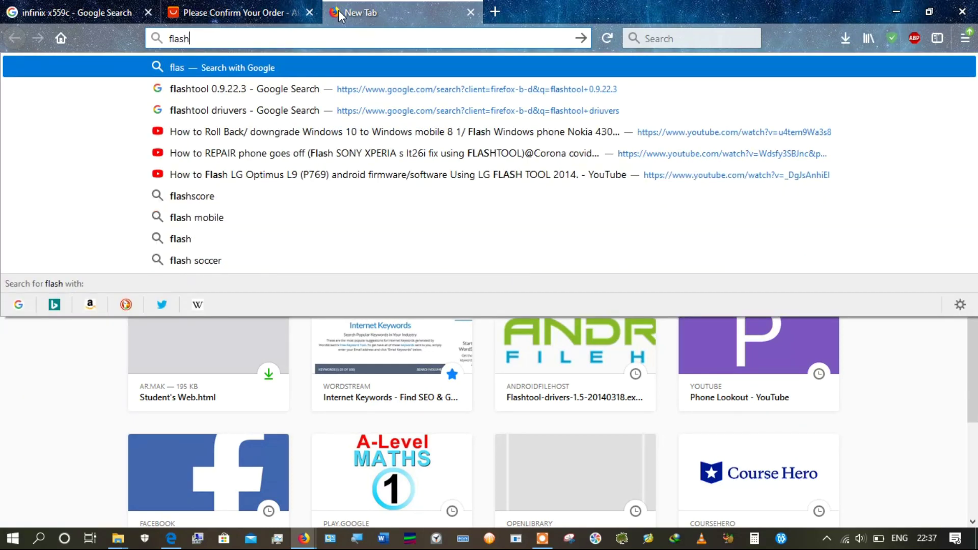
text(tool)
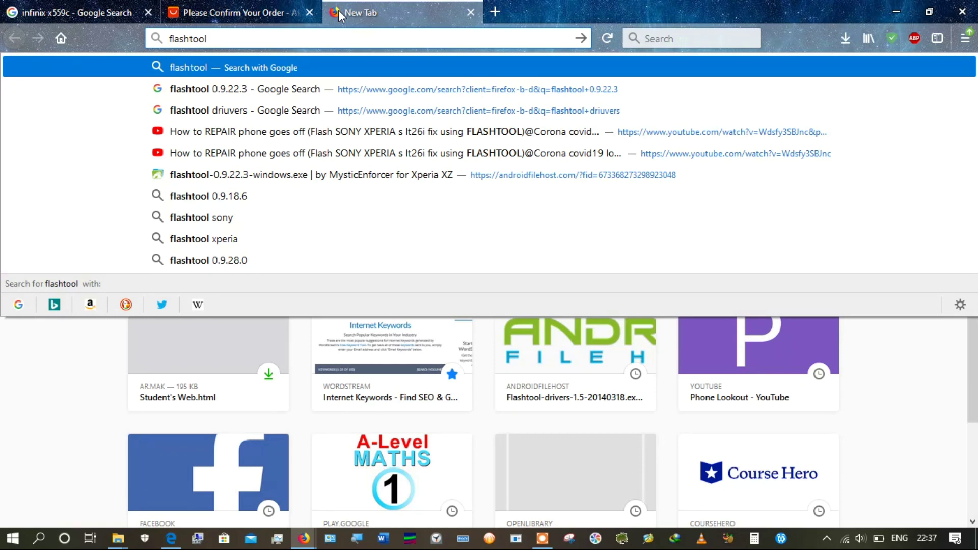
text( dr)
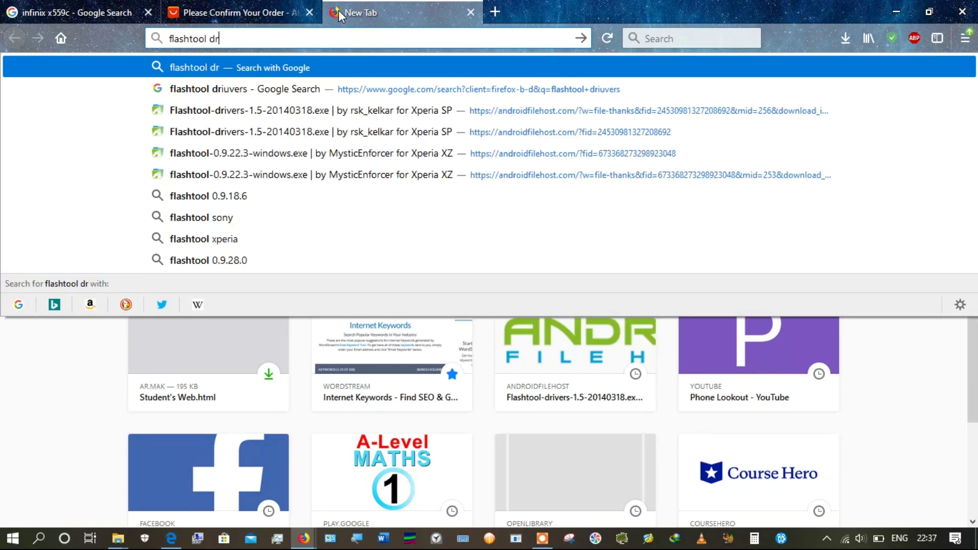
text(iver)
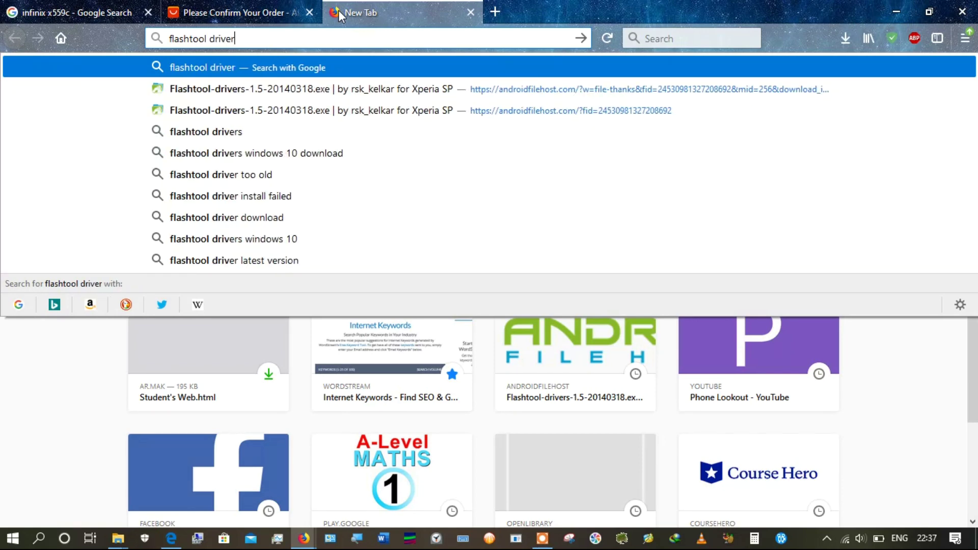
text(s)
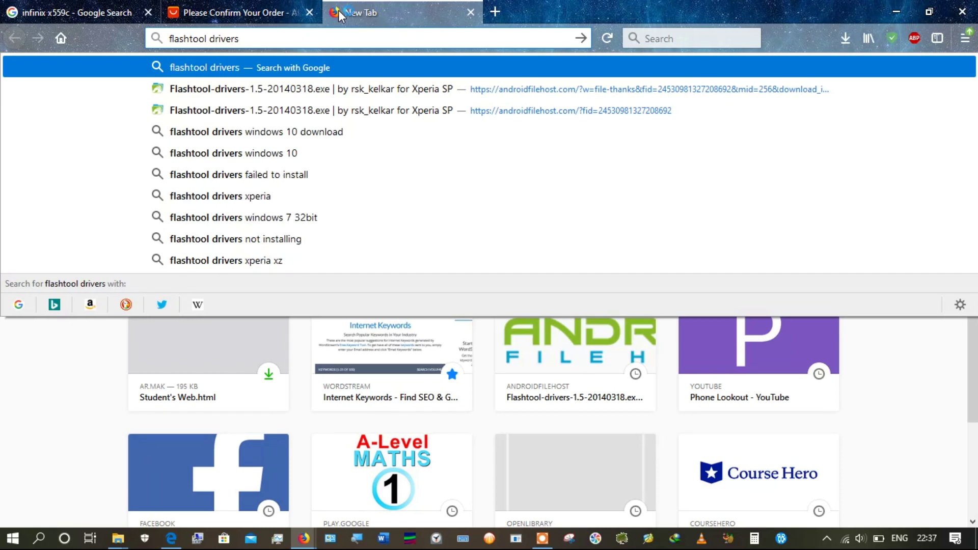
key(Return)
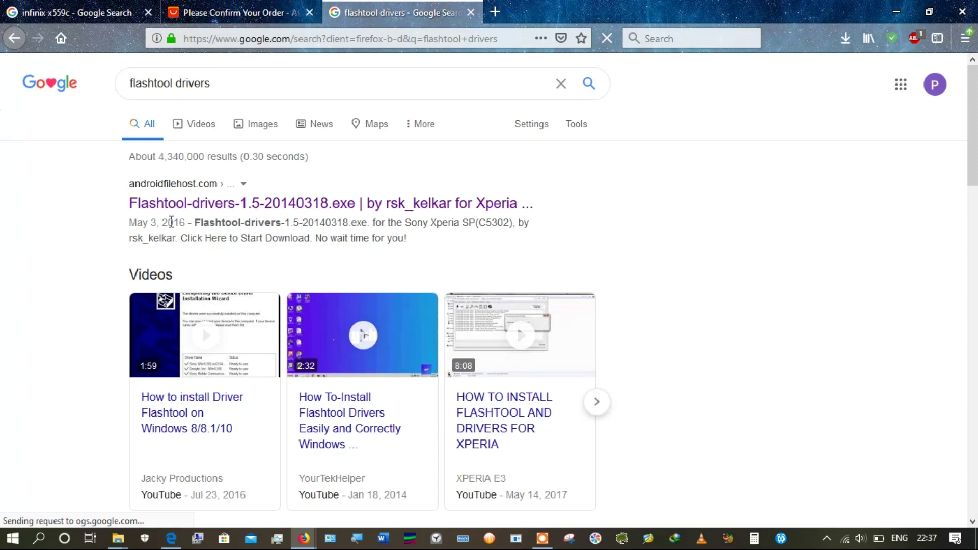
Open the androidfilehost.com result for Flashtool-drivers-1.5-20140318.exe in a new tab and switch to it.
right_click(202, 214)
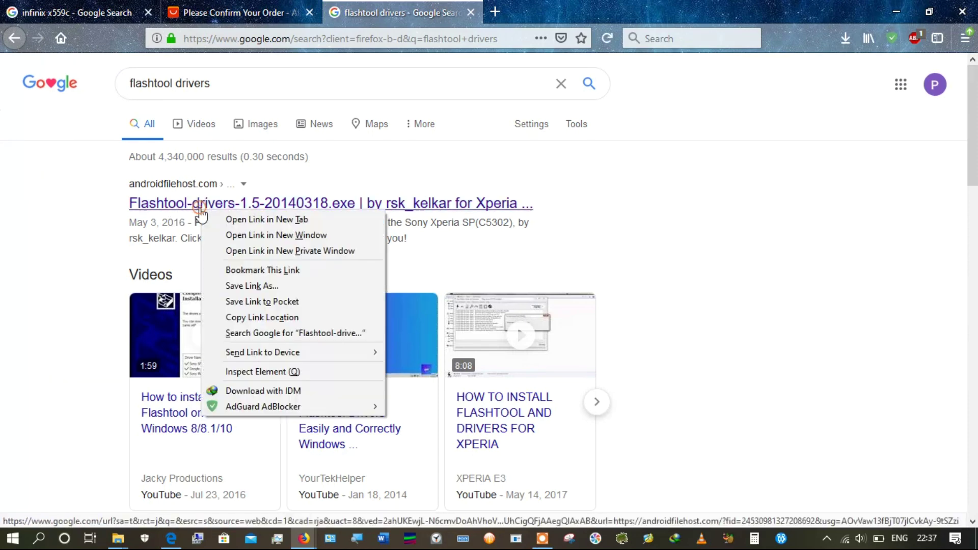
click(255, 219)
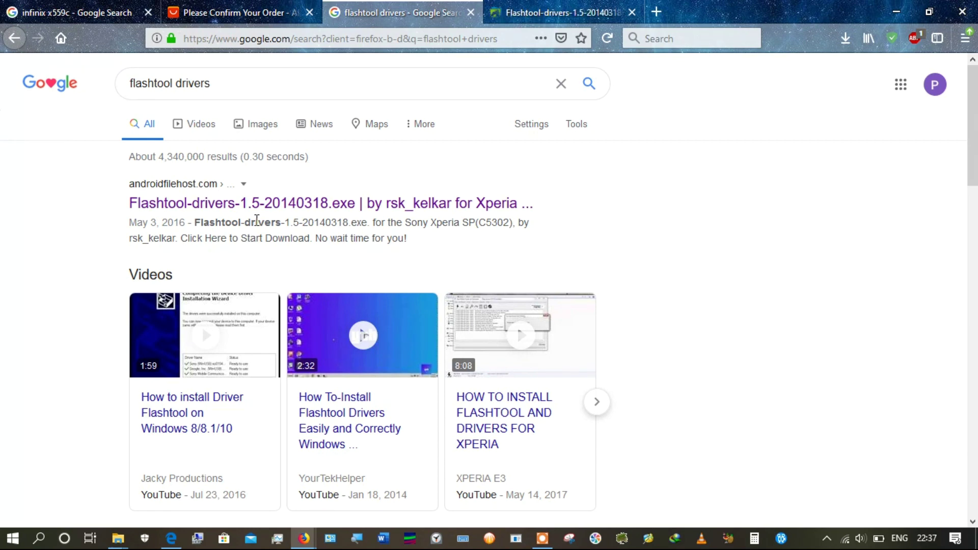
click(543, 12)
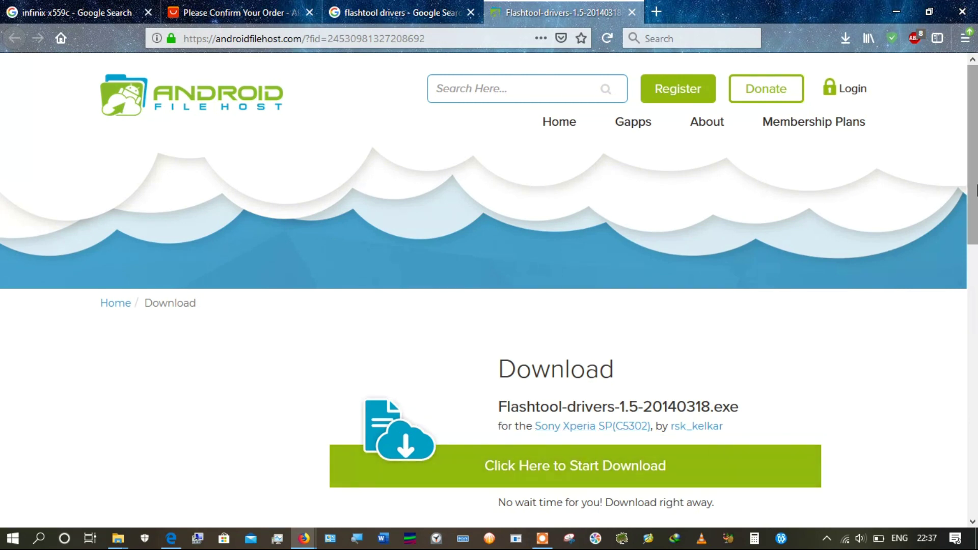
Download Flashtool-drivers-1.5-20140318.exe from the primary mirror, saving it as Flashtool-drivers-1.5-20140318_2.exe in the Programs category.
click(683, 481)
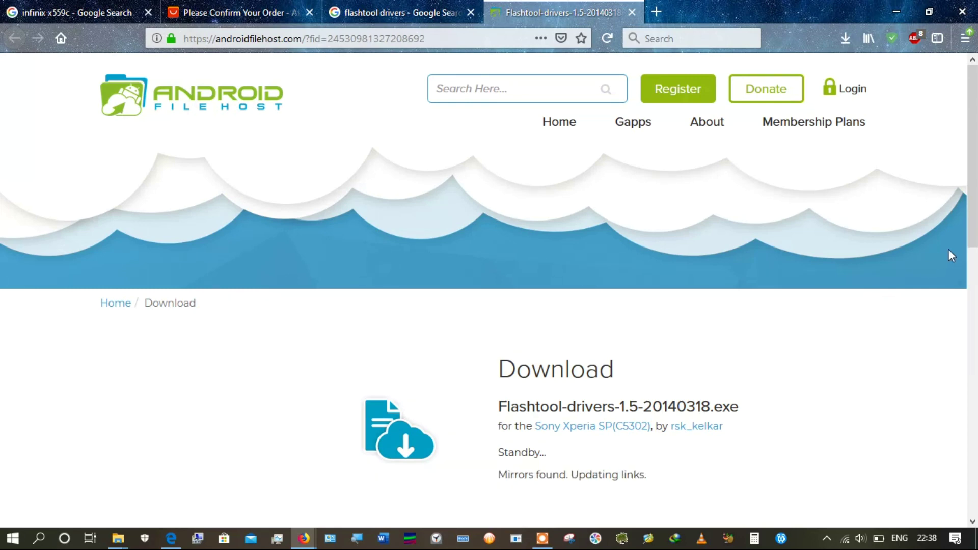
drag(974, 204, 975, 256)
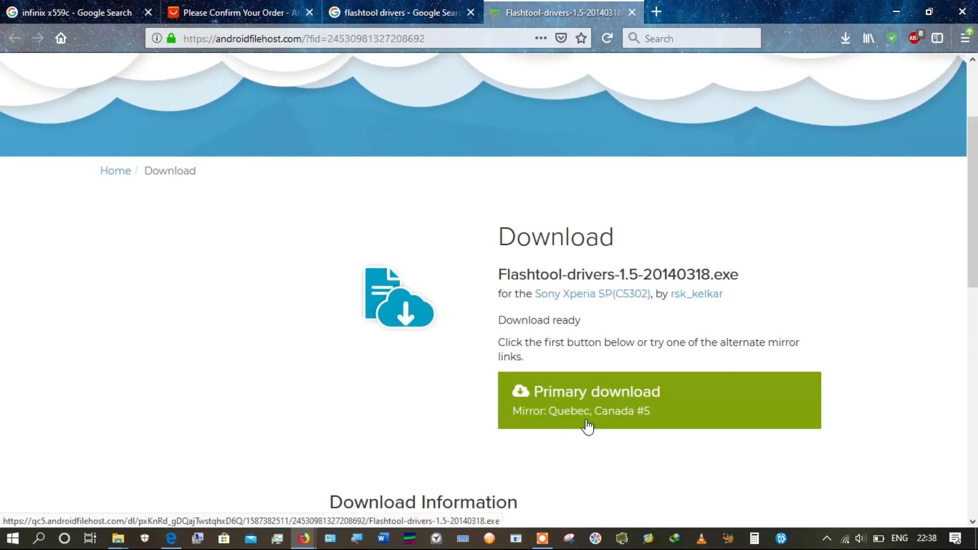
click(677, 403)
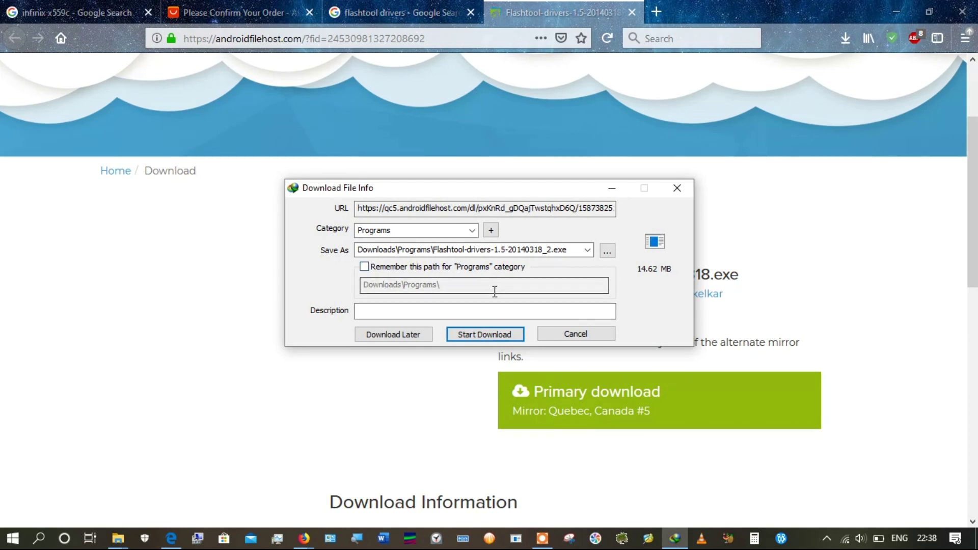
click(473, 335)
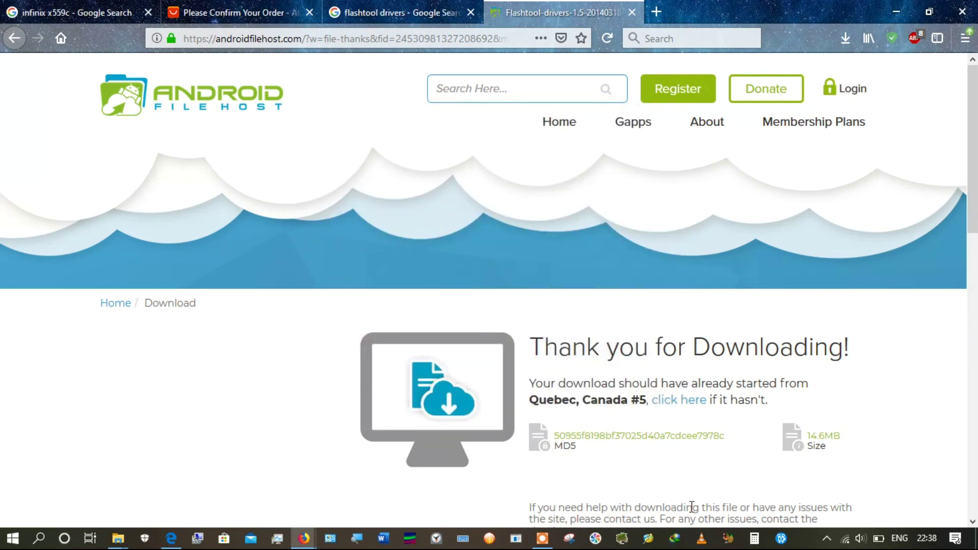
Switch to Internet Download Manager and open the folder containing the downloaded Flashtool-drivers-1.5-20140318_2.exe.
click(674, 539)
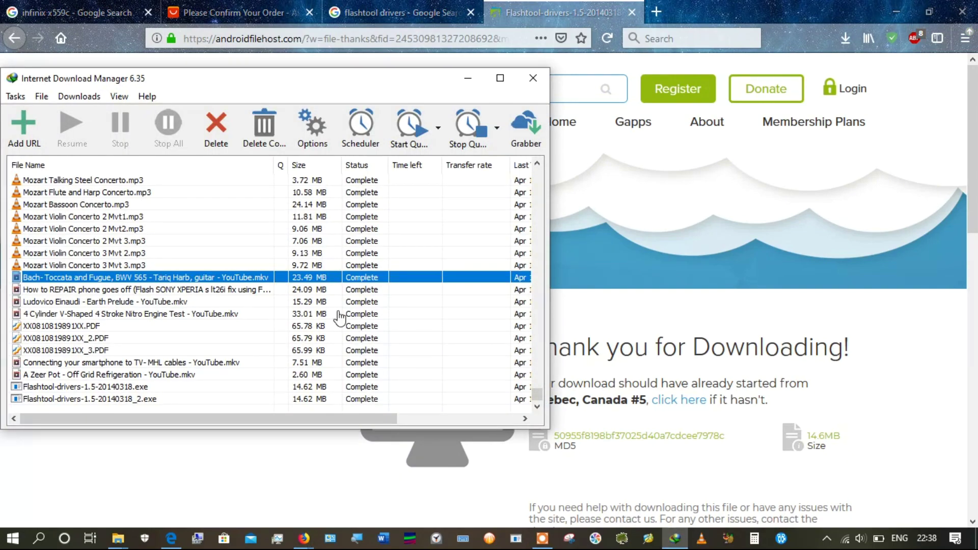
click(115, 399)
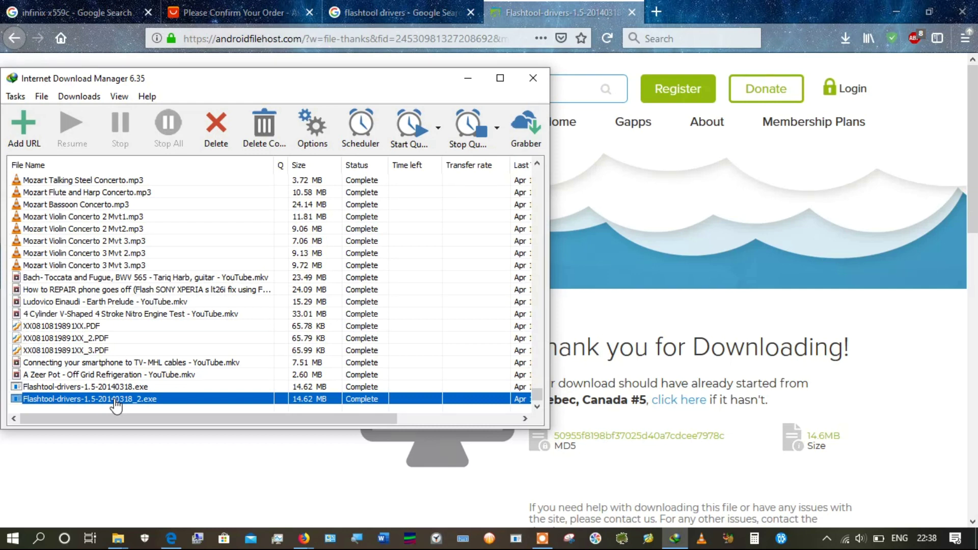
right_click(192, 399)
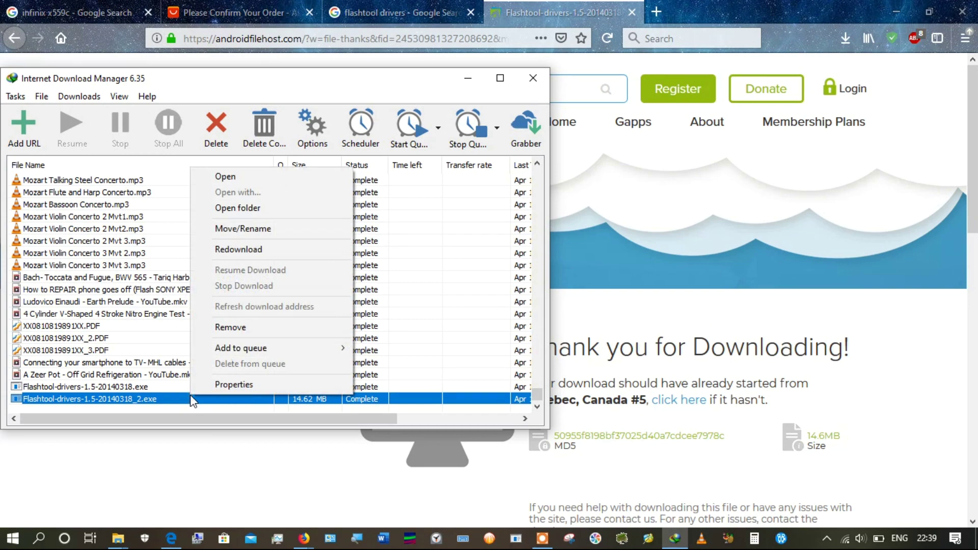
click(278, 208)
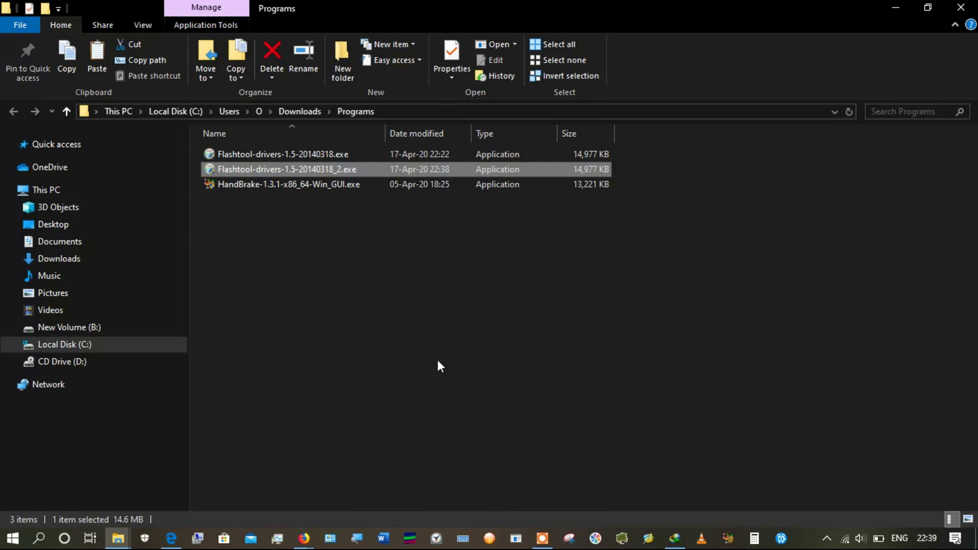
Run Flashtool-drivers-1.5-20140318_2.exe as administrator and advance the setup to the component selection.
right_click(288, 168)
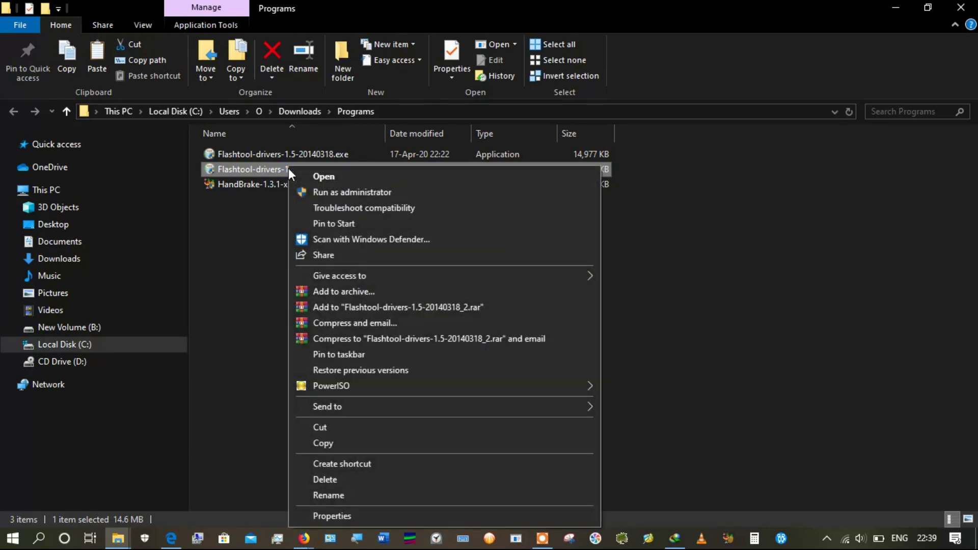
click(338, 191)
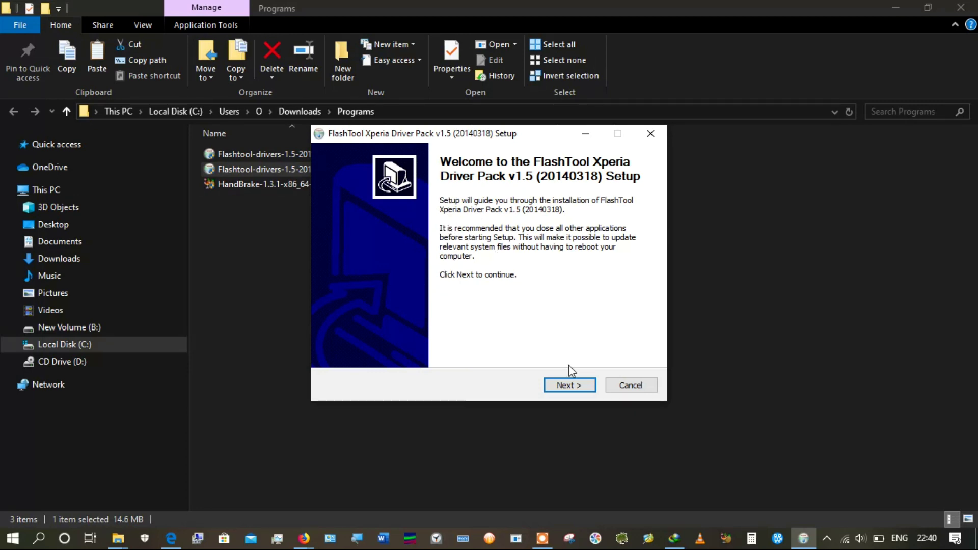
click(569, 386)
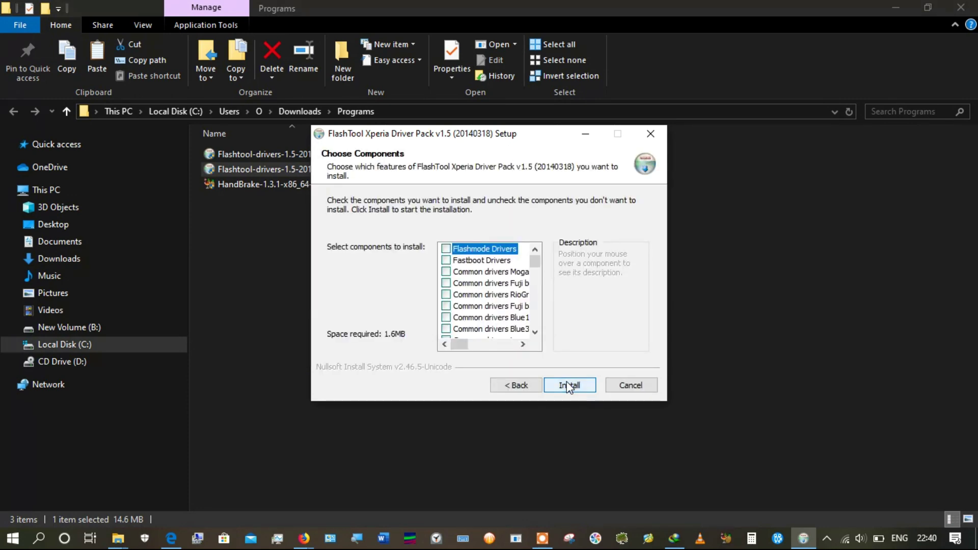
Select the Flashmode and Fastboot drivers plus the common drivers for Mogami, both Fuji entries and RioGrande.
click(446, 261)
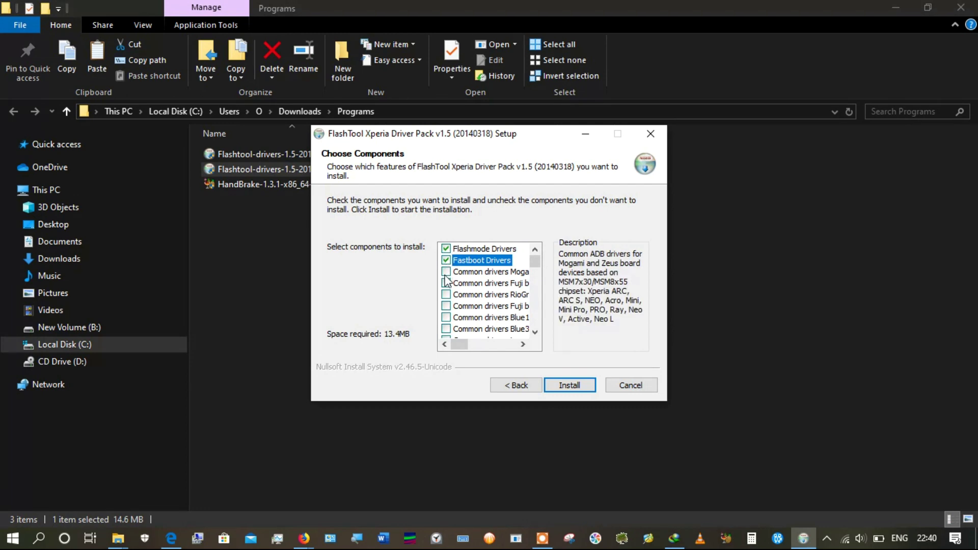
click(446, 272)
click(446, 283)
click(446, 295)
click(446, 307)
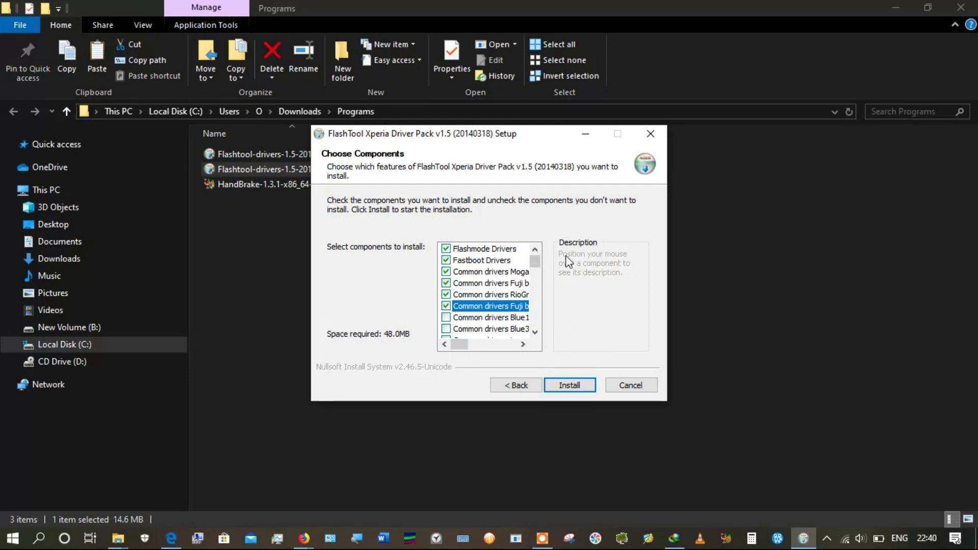
Include the common drivers for the Blue1, Blue3, Lagan, JDM, Nicky and Viskan boards.
scroll(537, 264, down, 1)
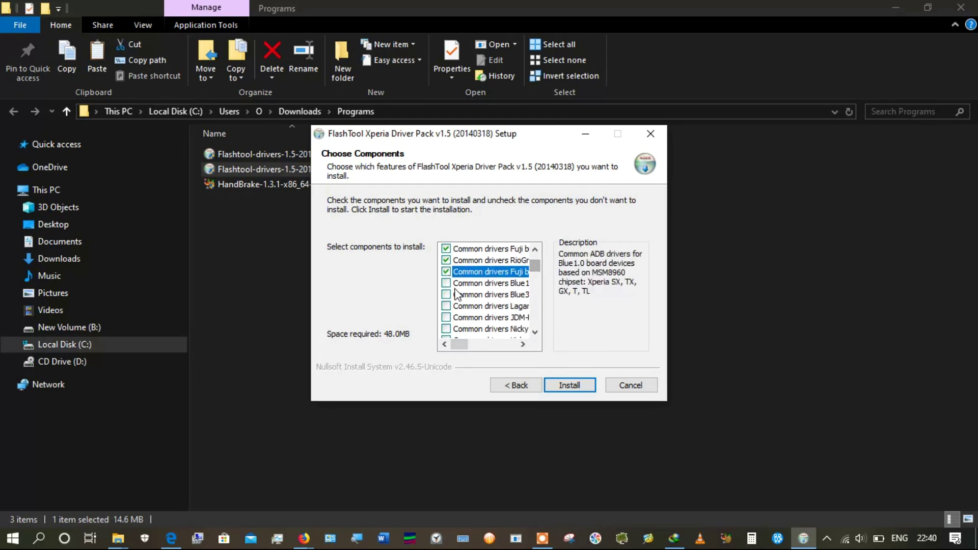
click(447, 284)
click(446, 295)
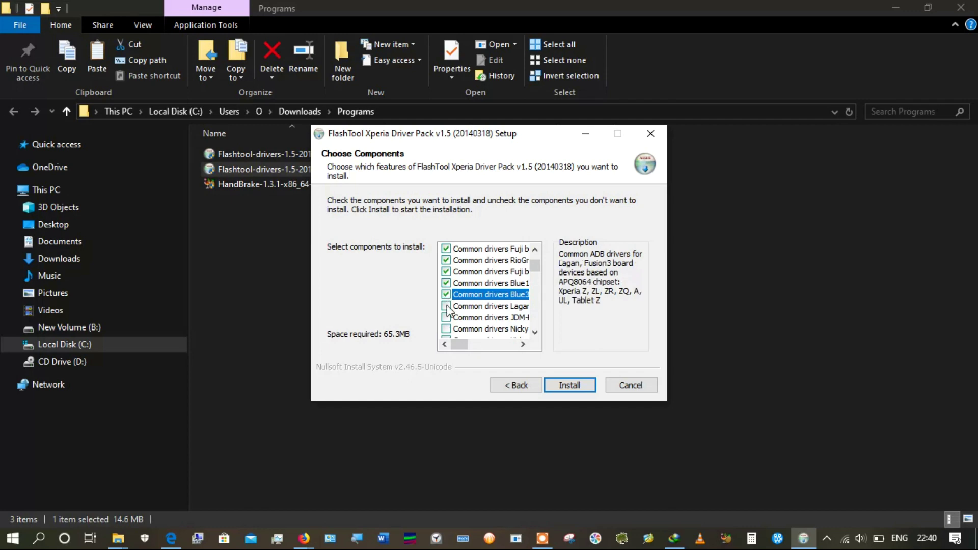
click(446, 306)
click(447, 318)
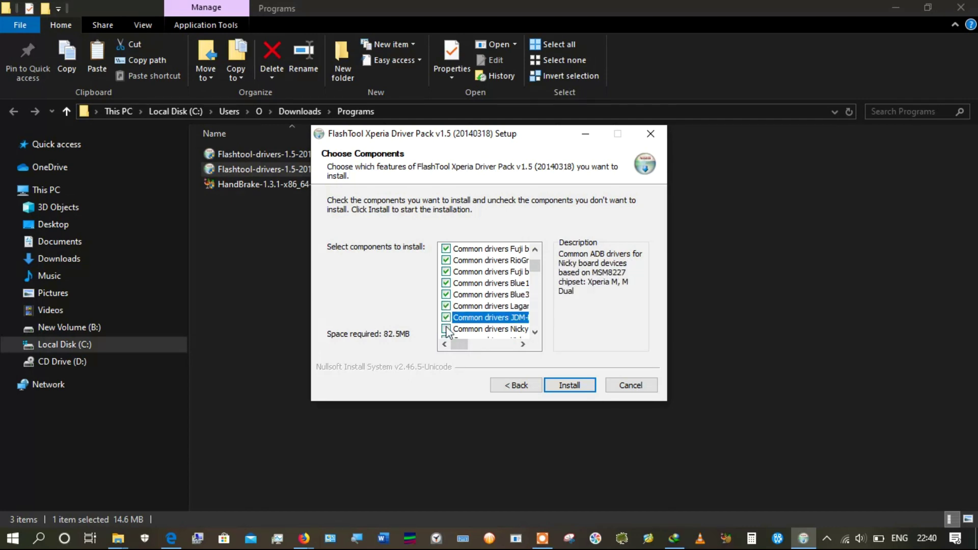
click(447, 329)
click(447, 339)
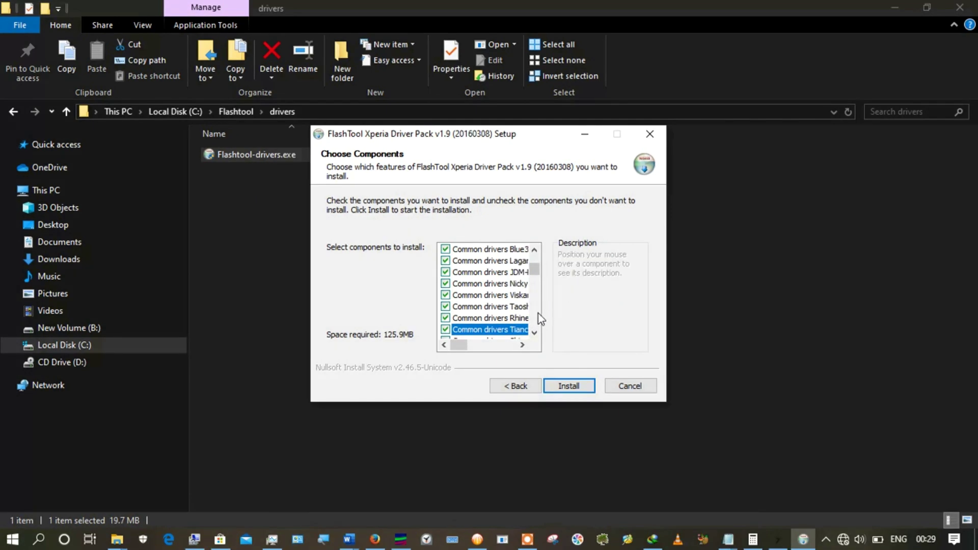
Include the Shinano common drivers, all Sony Ericsson drivers from X8 through Xperia, and the Xperia acro HD (IS12S) driver.
scroll(538, 313, down, 2)
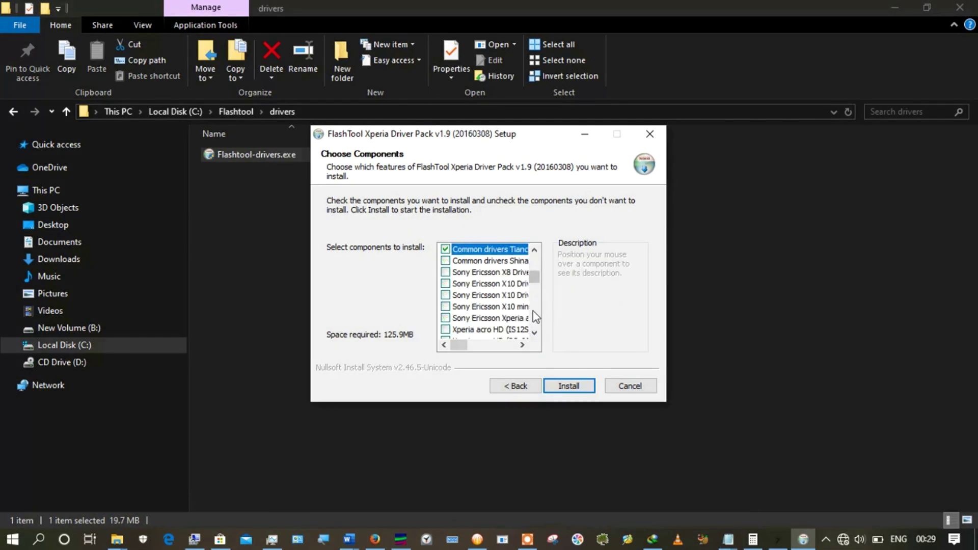
click(444, 263)
click(446, 272)
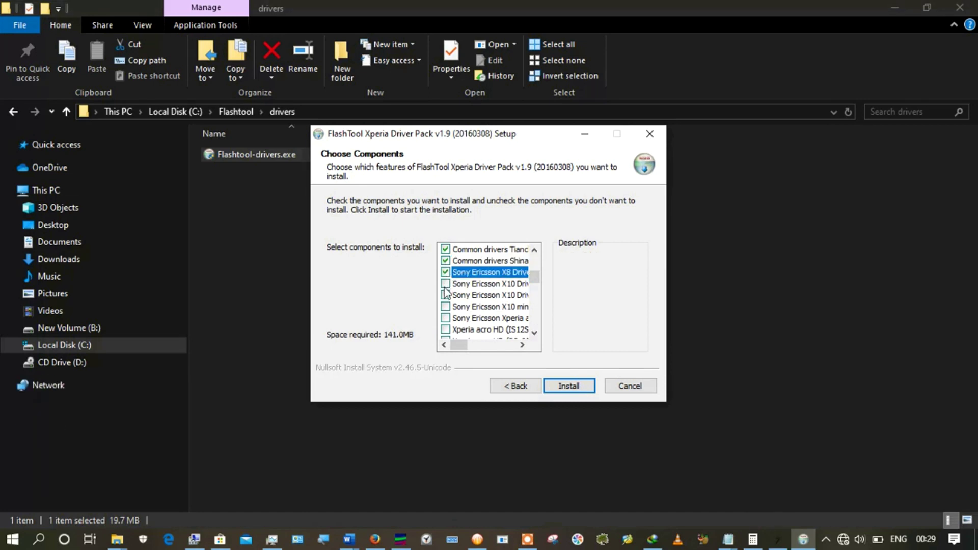
click(445, 284)
click(445, 295)
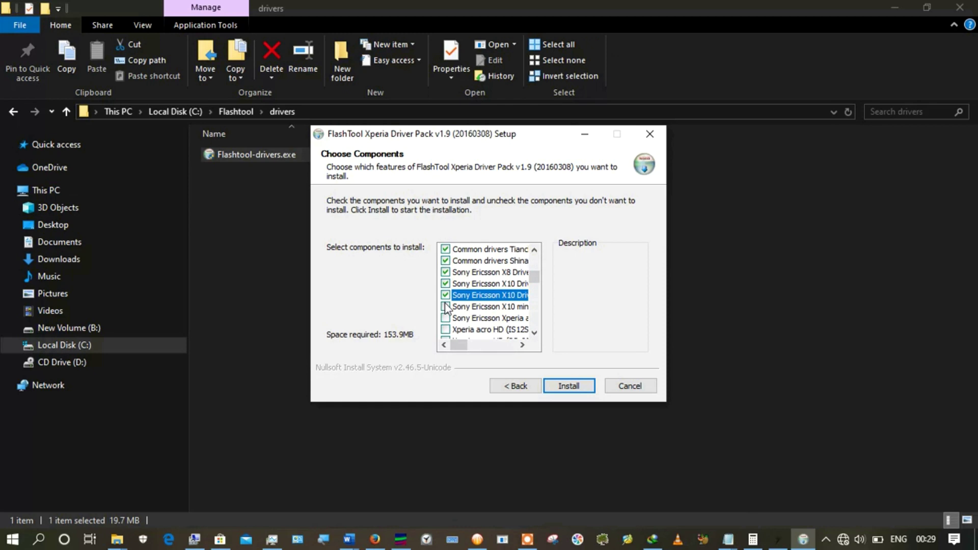
click(445, 306)
click(445, 318)
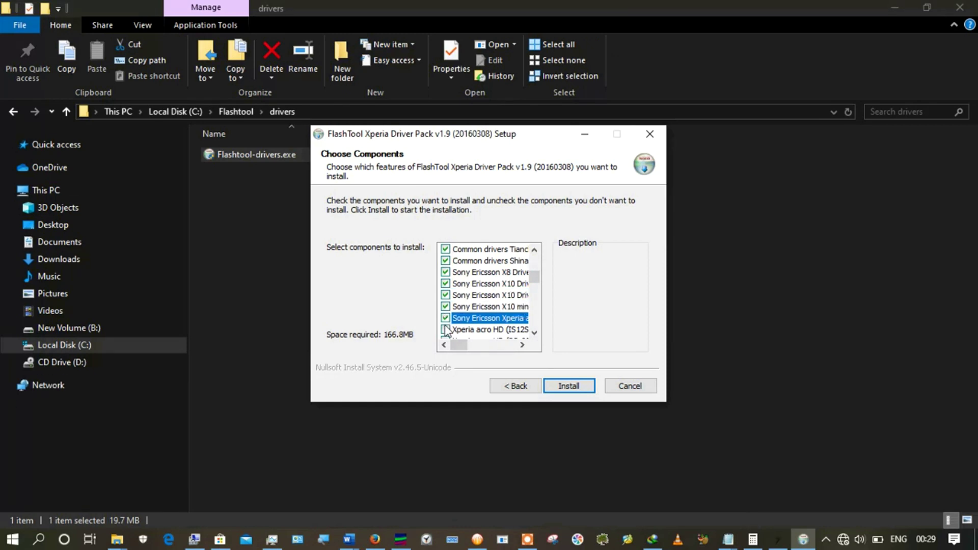
click(445, 329)
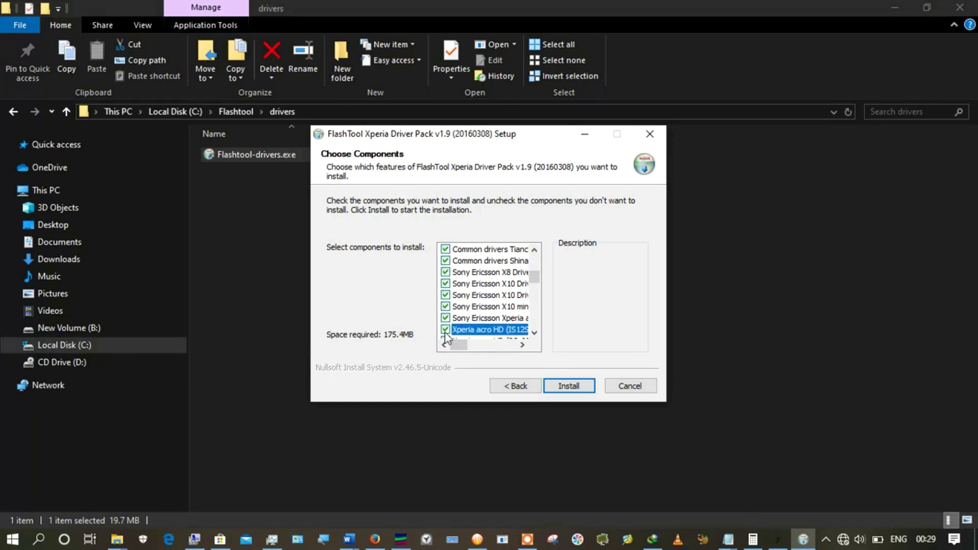
Include the other Xperia acro HD driver and the acro S, GX (SO-04D), NX, P/U, pro/ray and S for ICS drivers.
click(534, 311)
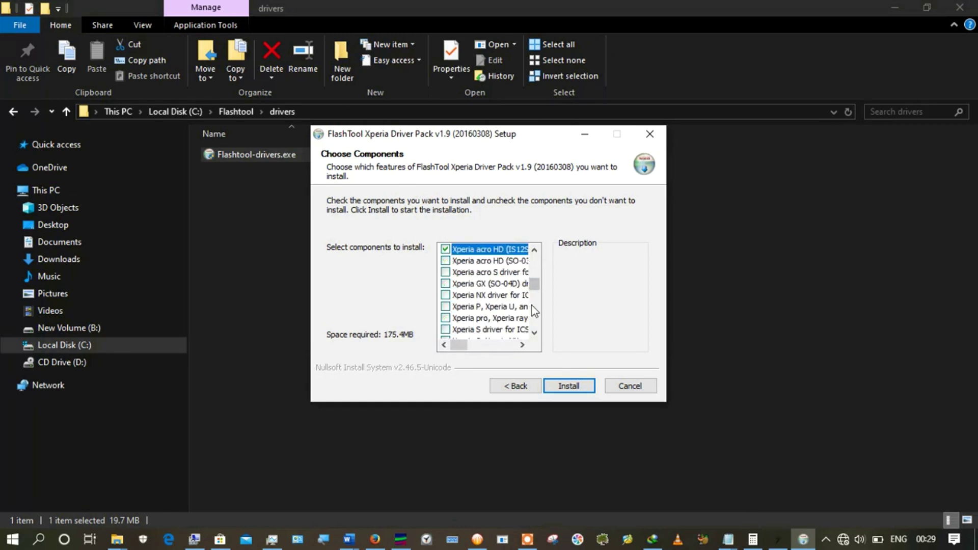
click(445, 260)
click(445, 272)
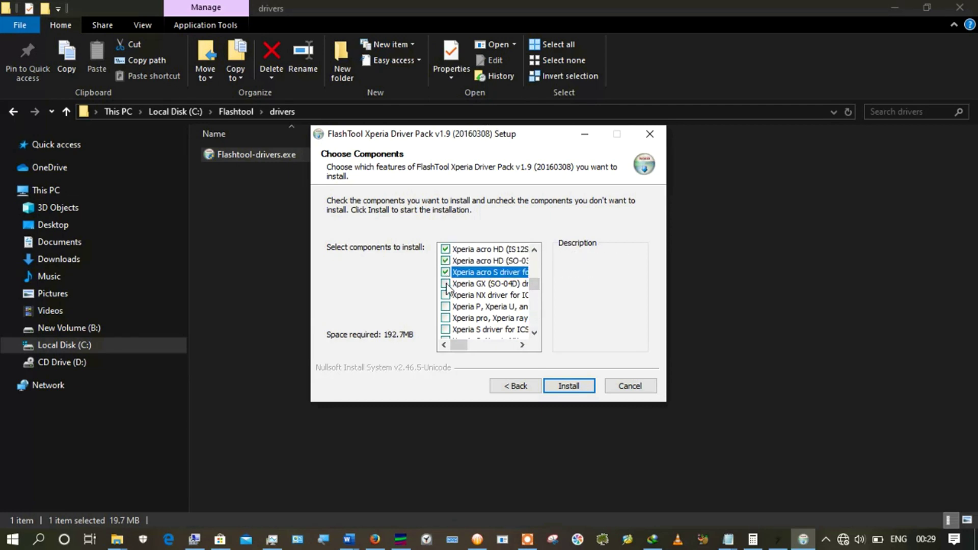
click(445, 284)
click(445, 296)
click(445, 307)
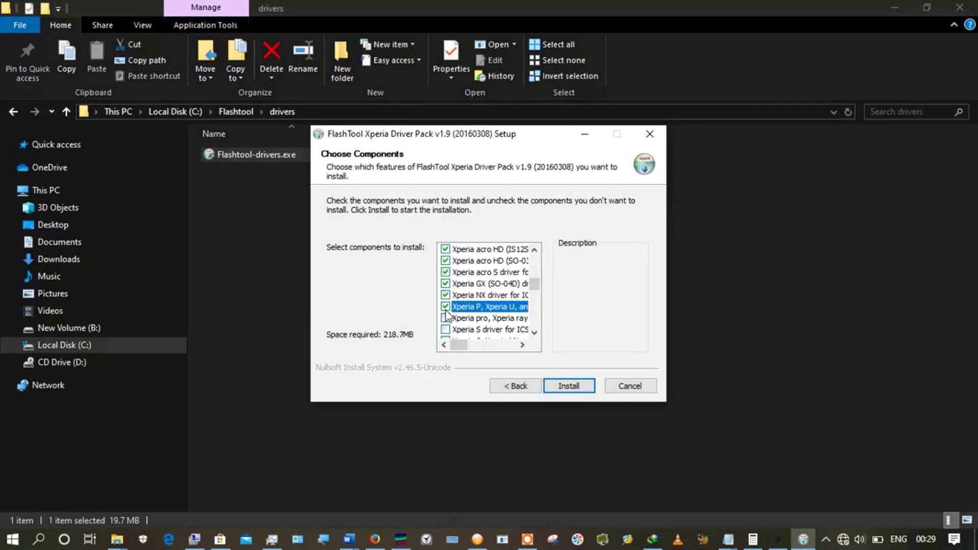
click(446, 318)
click(446, 329)
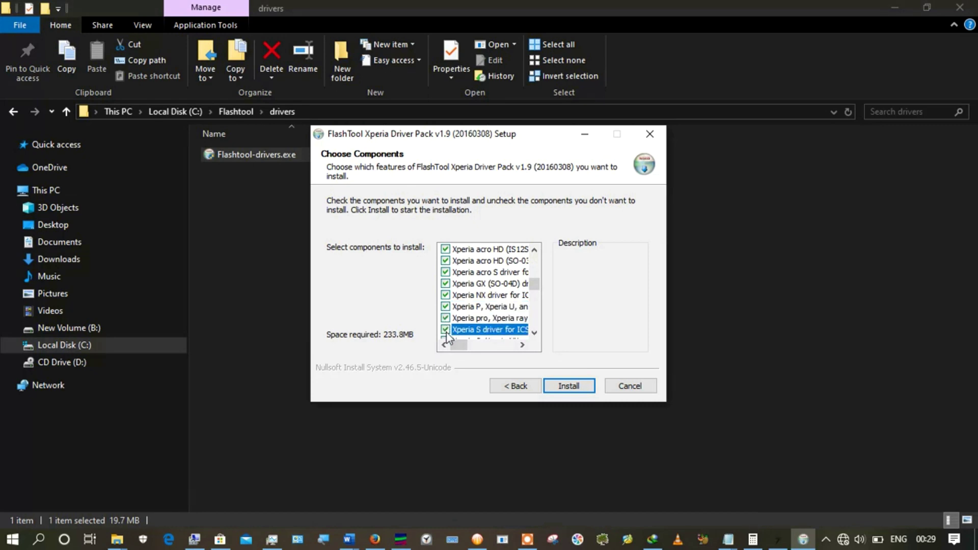
Include both combined Xperia S/Xperia NX drivers and the Xperia SX, SL, TX, VL, and Z and SO-02E drivers.
click(538, 318)
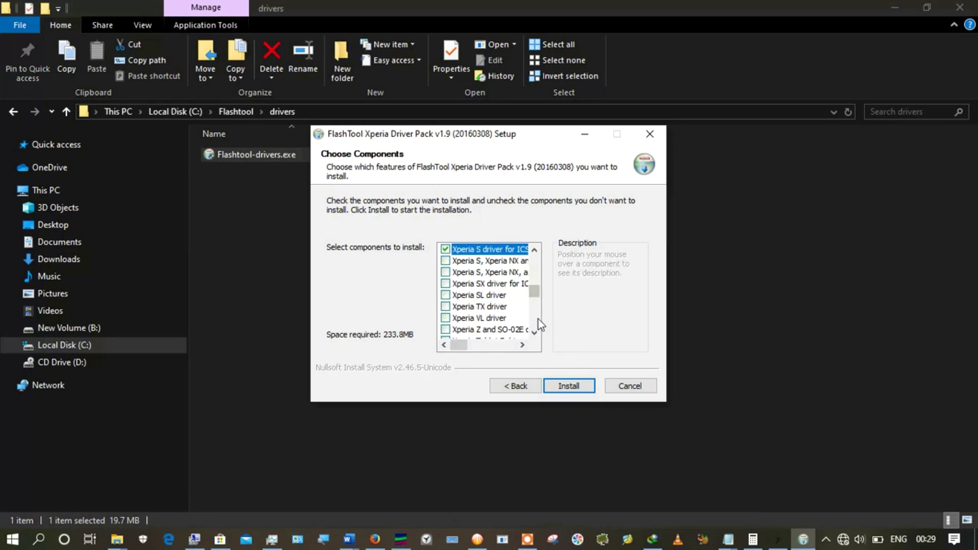
click(444, 260)
click(445, 273)
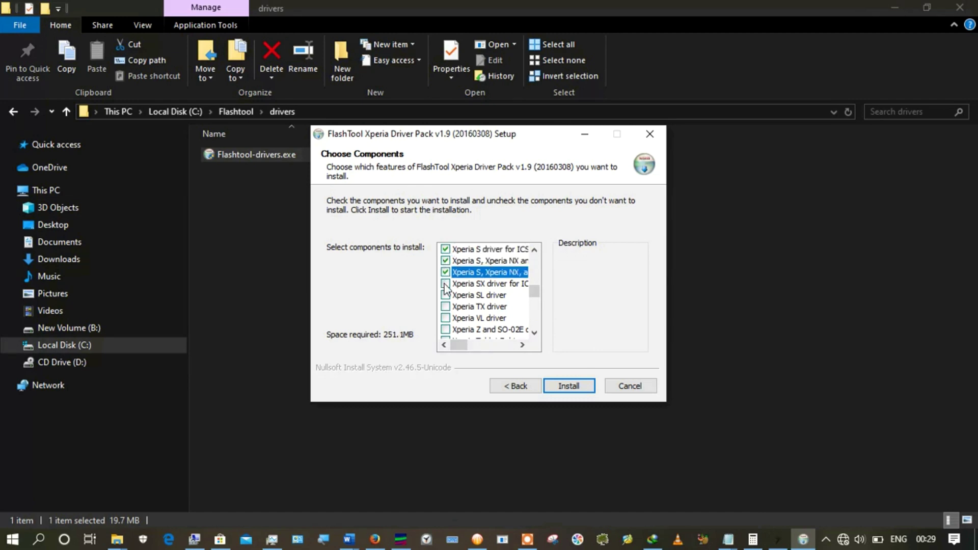
click(445, 284)
click(445, 296)
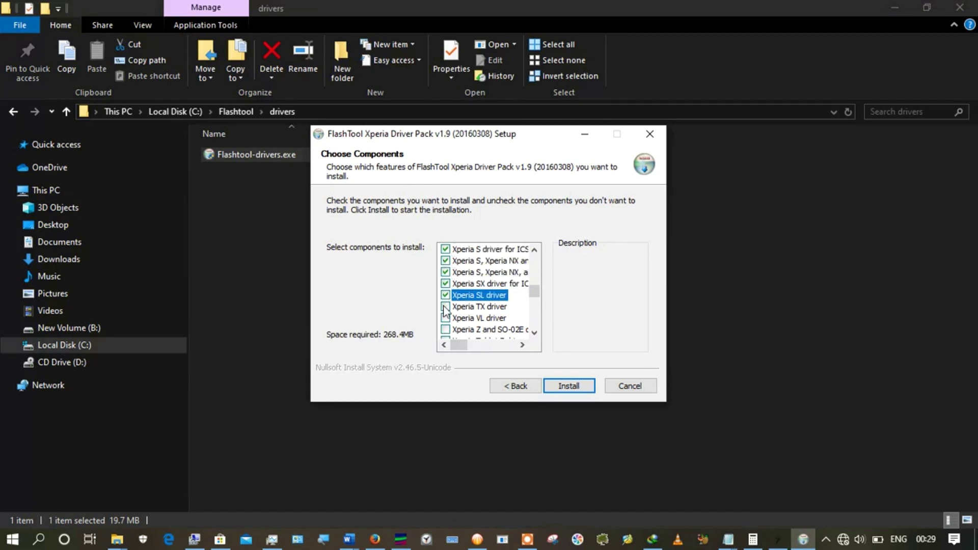
click(445, 306)
click(445, 318)
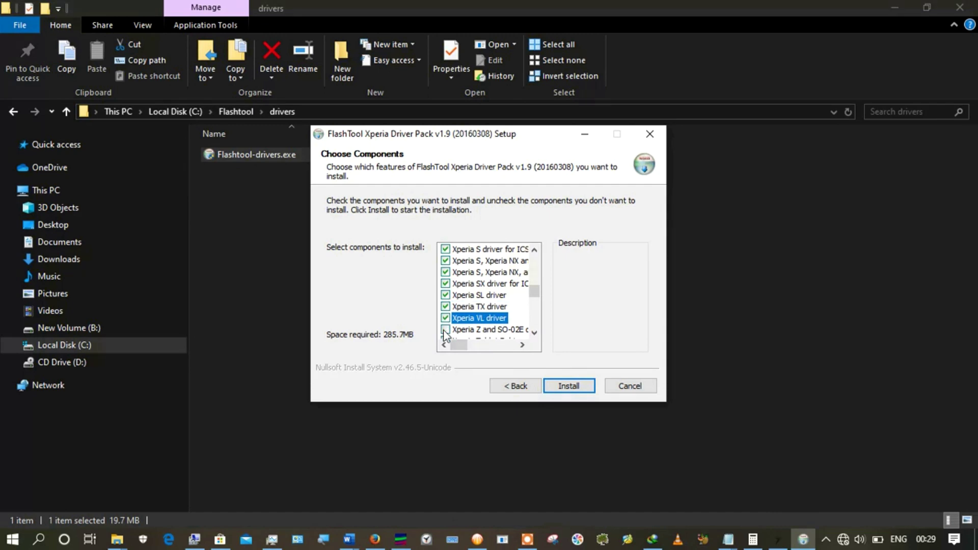
click(445, 329)
Include the Xperia Tablet Z, Z Ultra, Z Ultra XL39h, Z1, Z1 L39h, Sony Z Ultra Google Play, Z1 f SO-02F and Xperia UL drivers.
scroll(537, 318, down, 2)
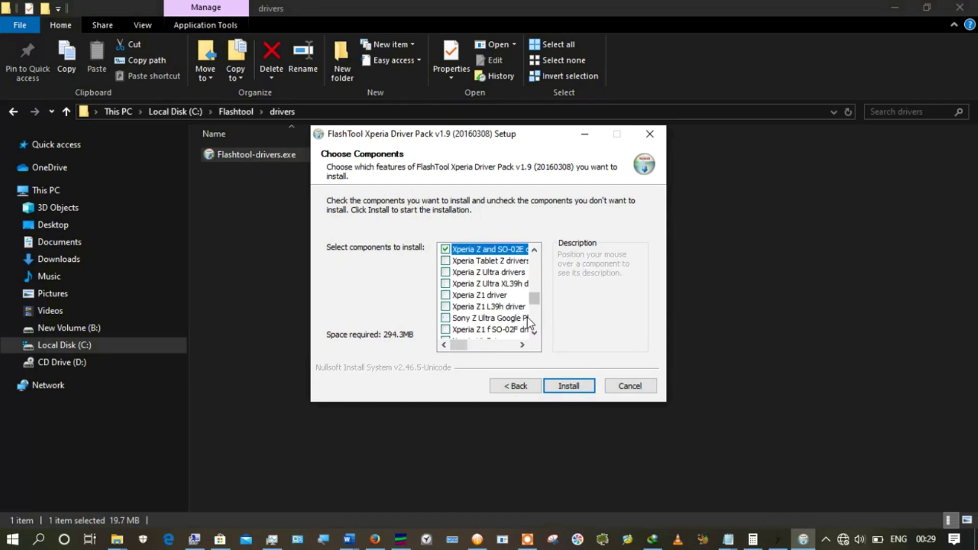
click(445, 261)
click(446, 261)
click(446, 272)
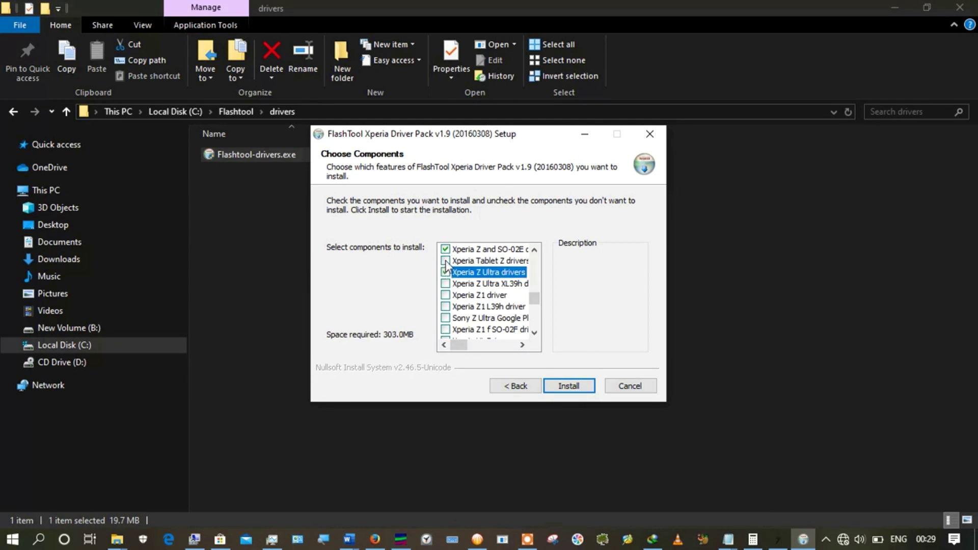
click(445, 261)
click(446, 284)
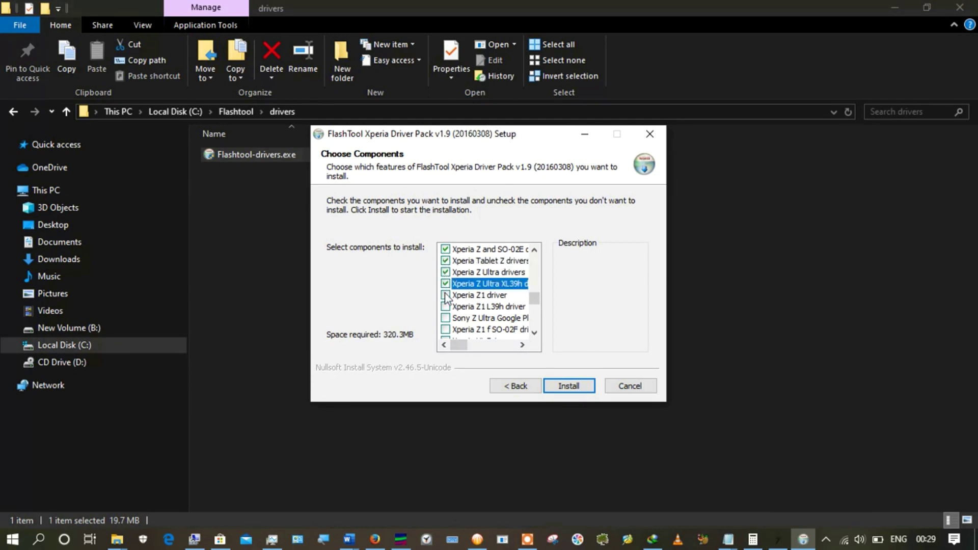
click(445, 295)
click(445, 307)
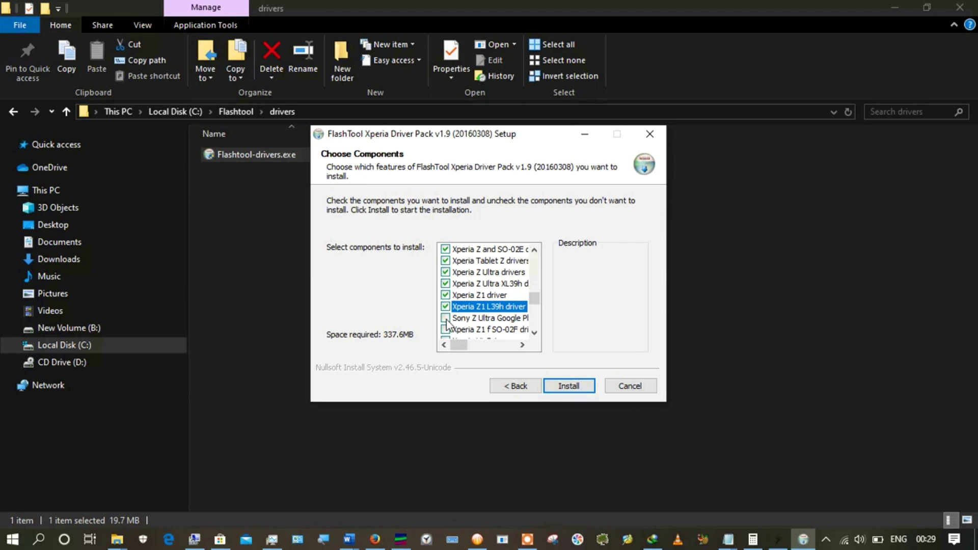
click(446, 318)
click(445, 329)
click(446, 339)
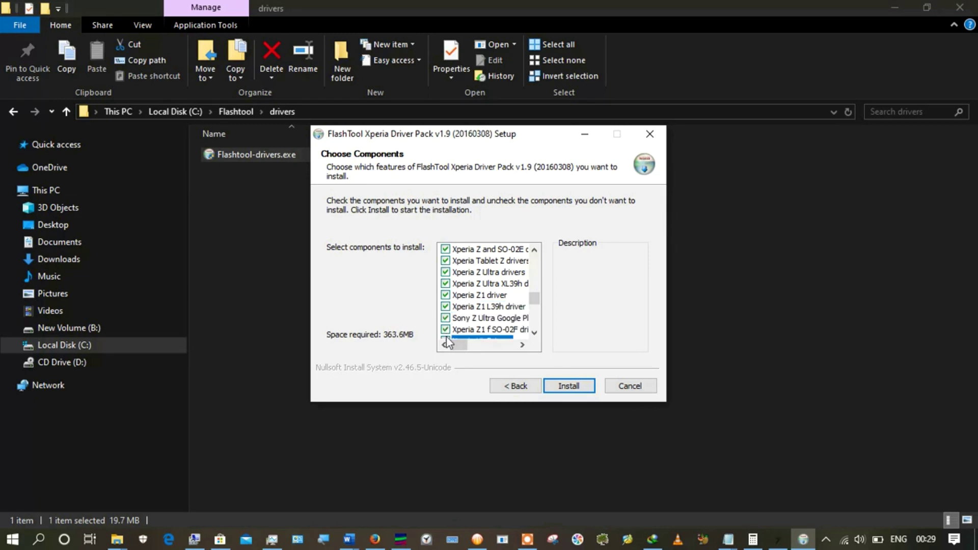
Include the Xperia A, Z1 Compact, both Z_Ultra, T2 Ultra, Shuang common, Z2 and Z2 Tablet drivers.
click(536, 320)
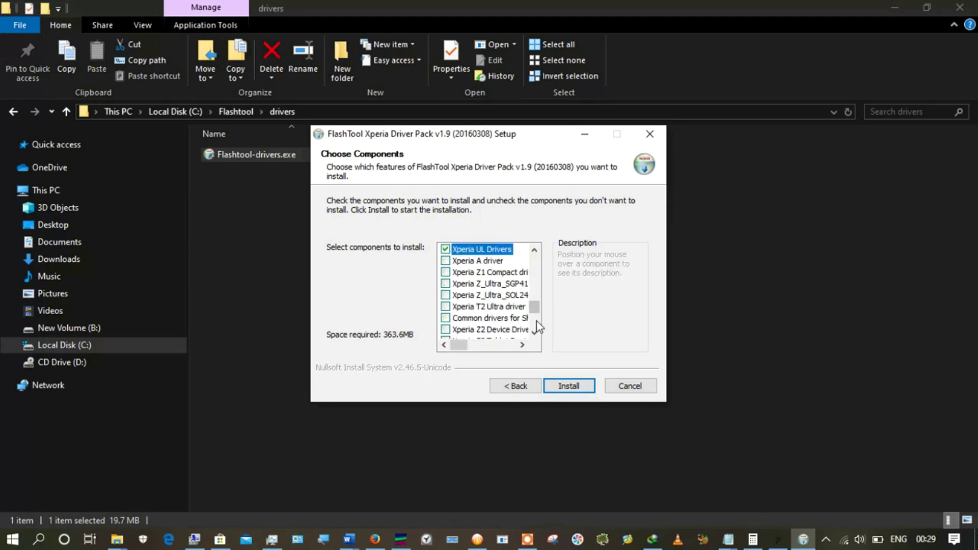
click(445, 261)
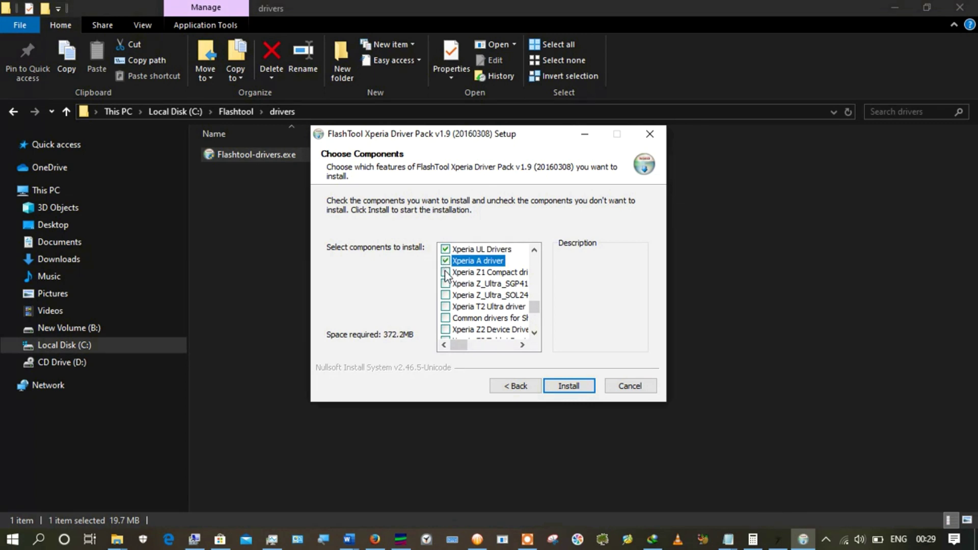
click(446, 272)
click(445, 283)
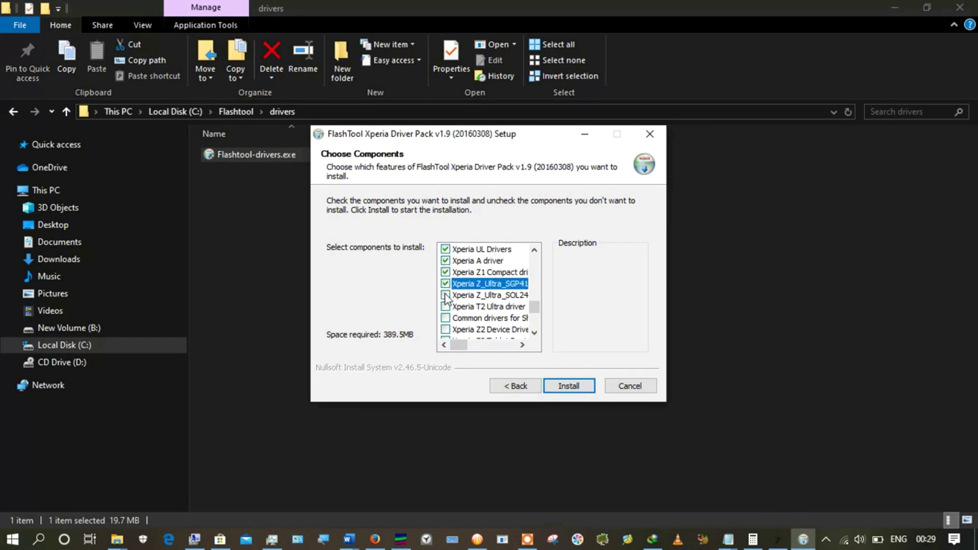
click(445, 295)
click(445, 307)
click(445, 318)
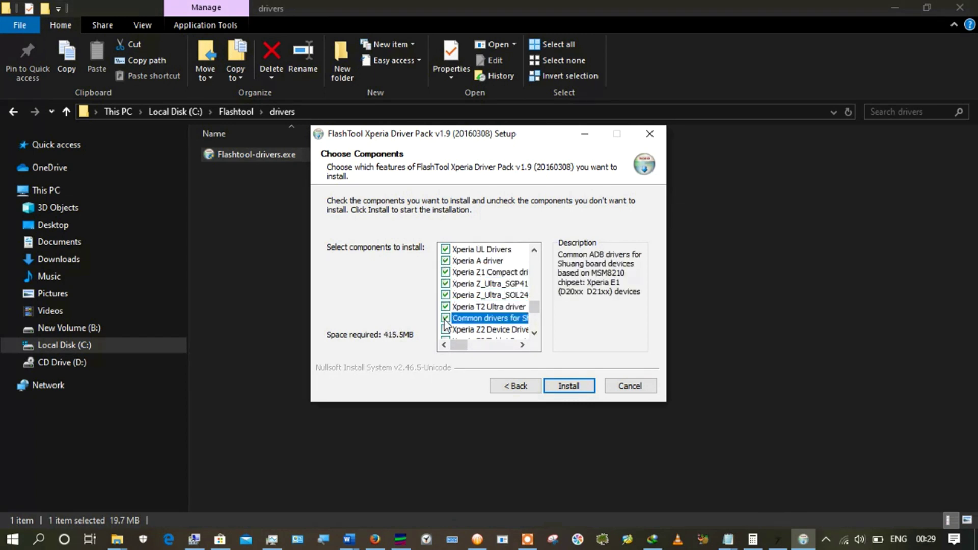
click(446, 330)
click(446, 341)
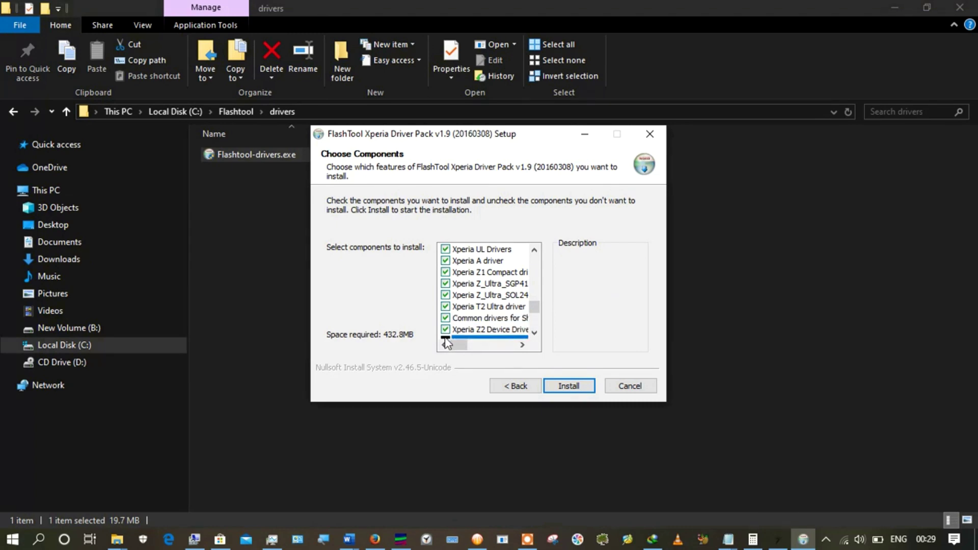
Include the second Xperia Z2 driver and the Xperia ZL2, A2 (SO-04F), Z3, Z3 Compact, Z3 Tablet Compact and Z3+ drivers.
click(535, 326)
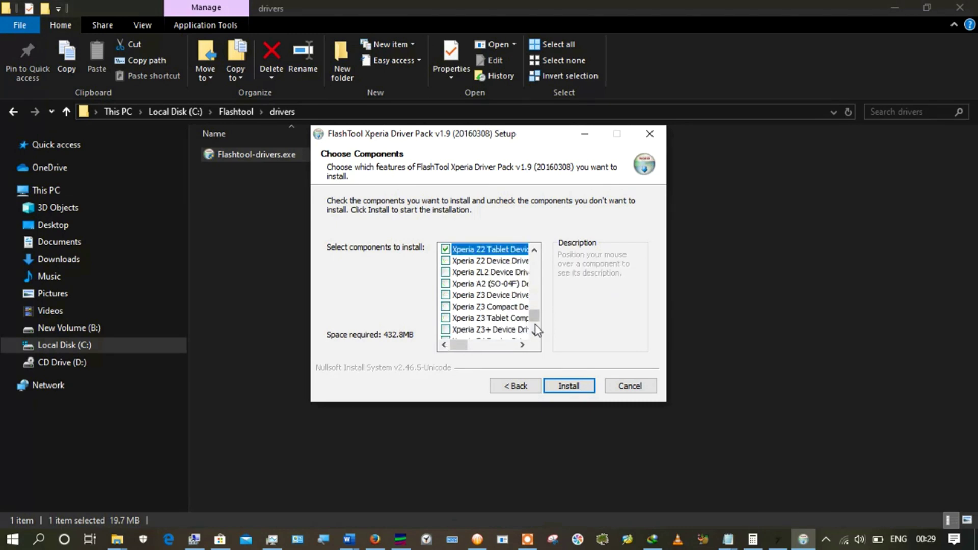
click(446, 261)
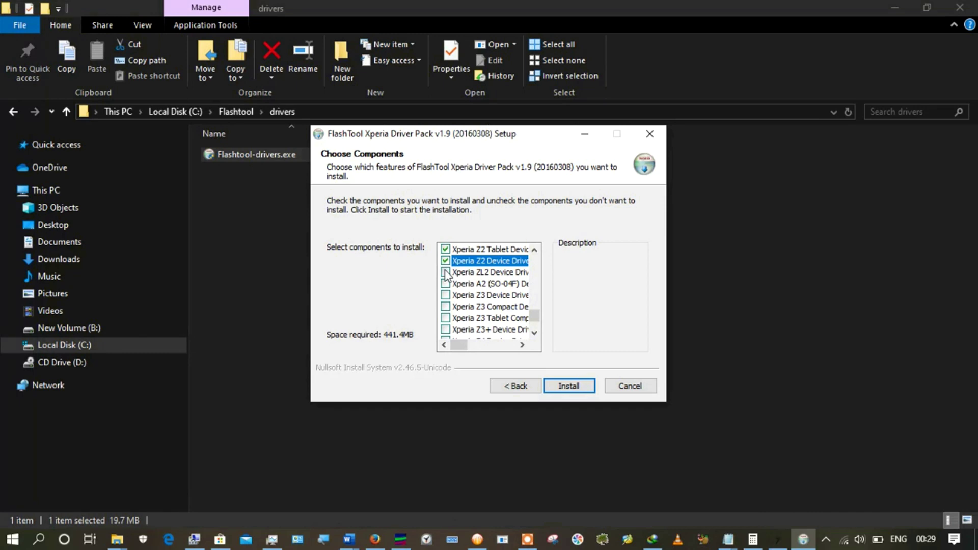
click(446, 272)
click(445, 283)
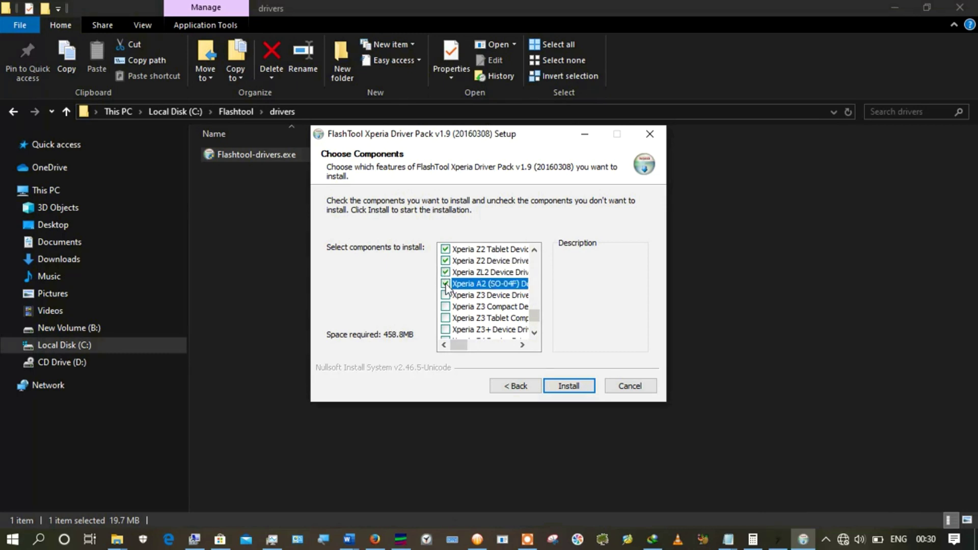
click(445, 295)
click(445, 306)
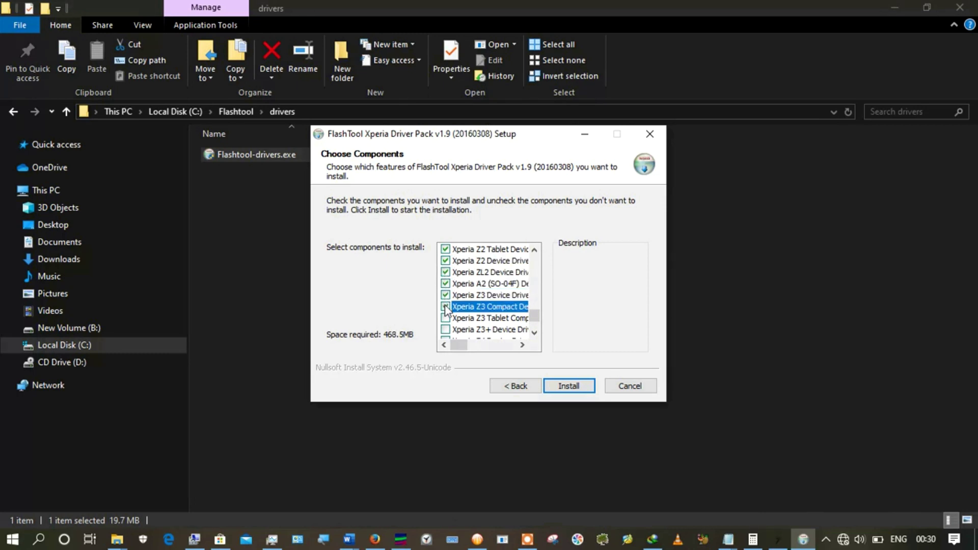
click(445, 318)
click(445, 329)
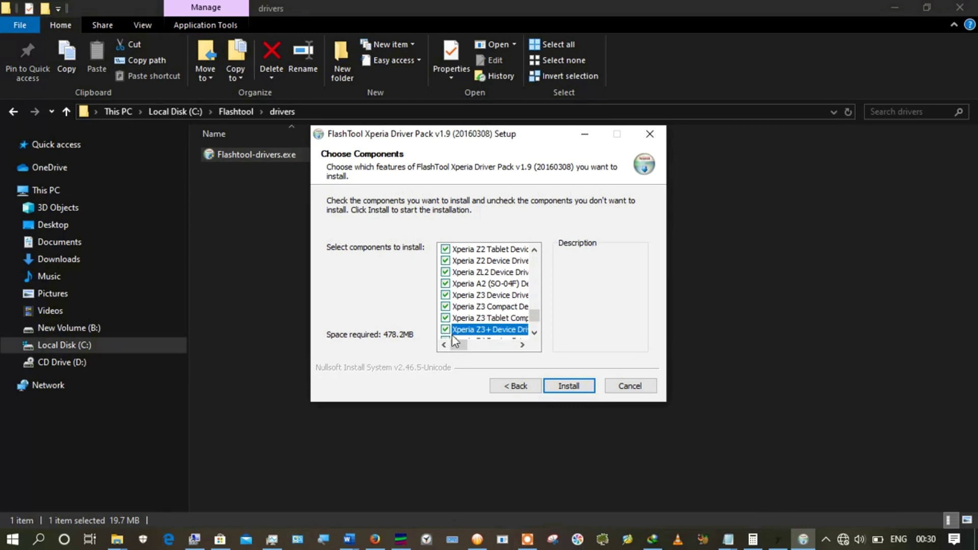
Include the Xperia Z4, Z4 Tablet, Z5, Z5 Compact and Z5 Premium device drivers.
scroll(535, 321, down, 2)
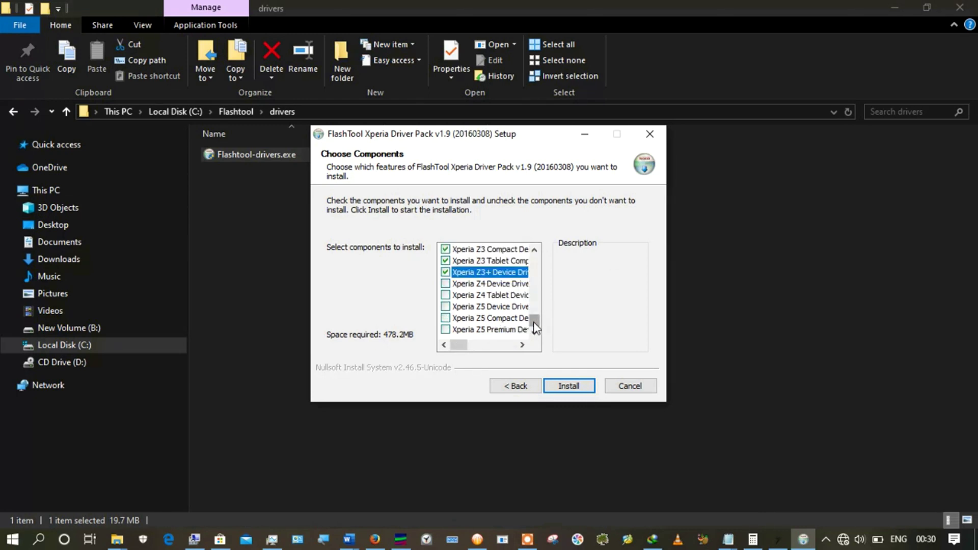
click(445, 284)
click(445, 295)
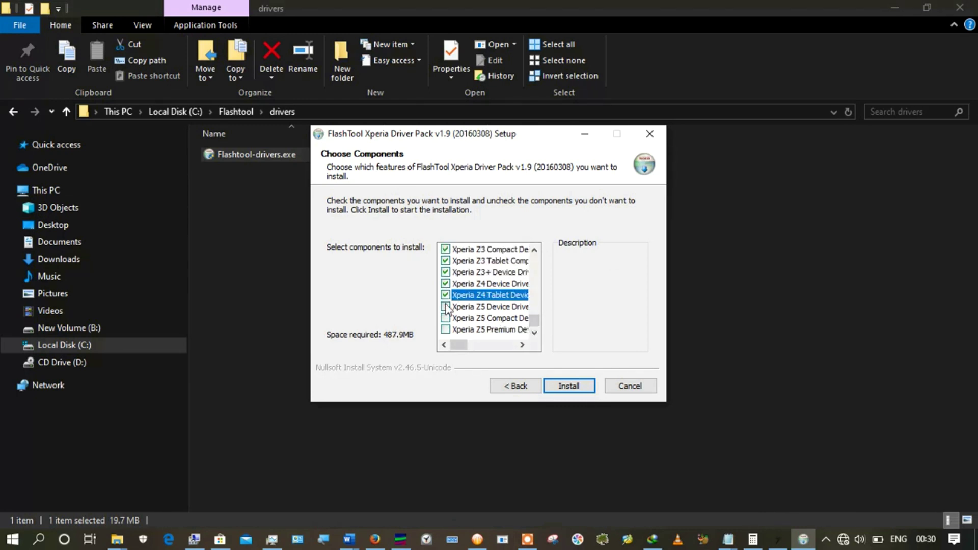
click(445, 306)
click(445, 318)
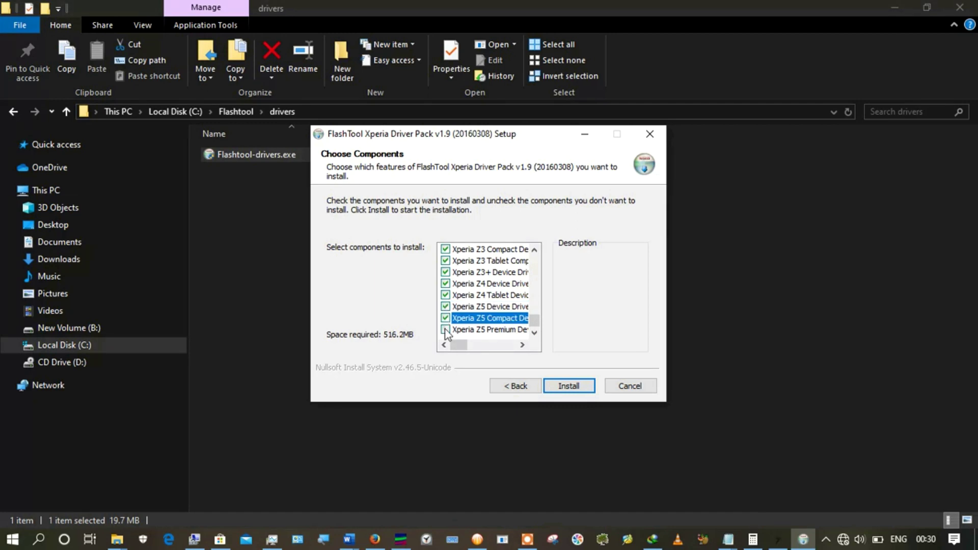
click(445, 330)
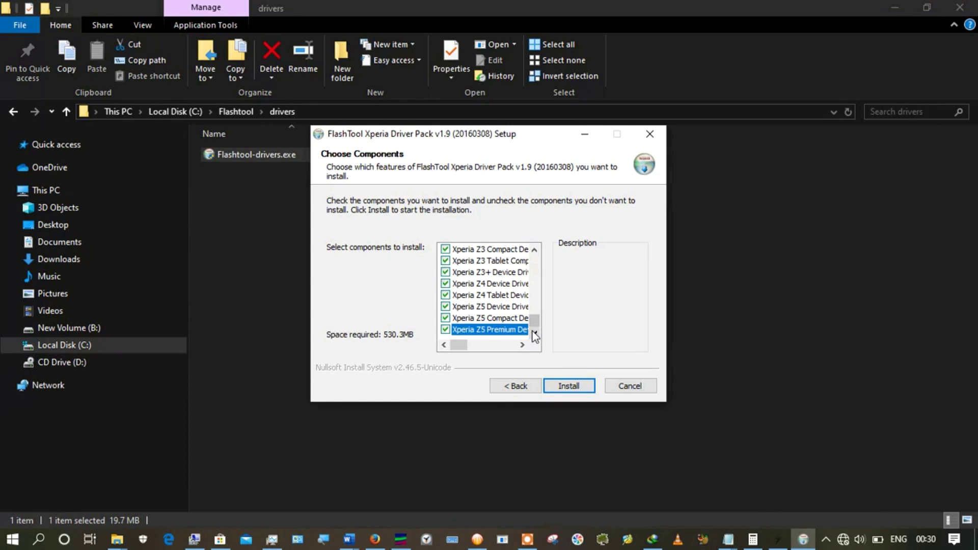
Start installing the selected driver components and proceed past the welcome page of the Device Driver Installation Wizard.
click(558, 386)
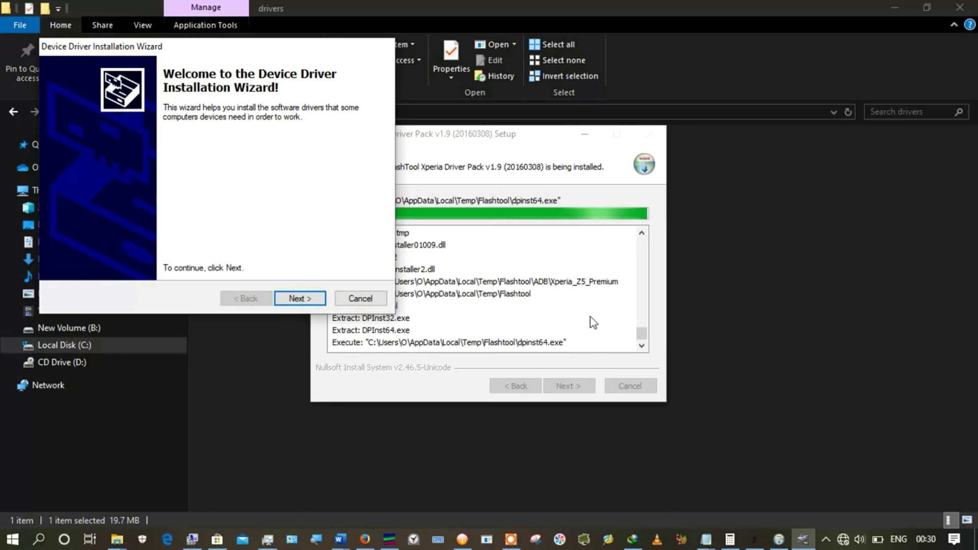
click(316, 301)
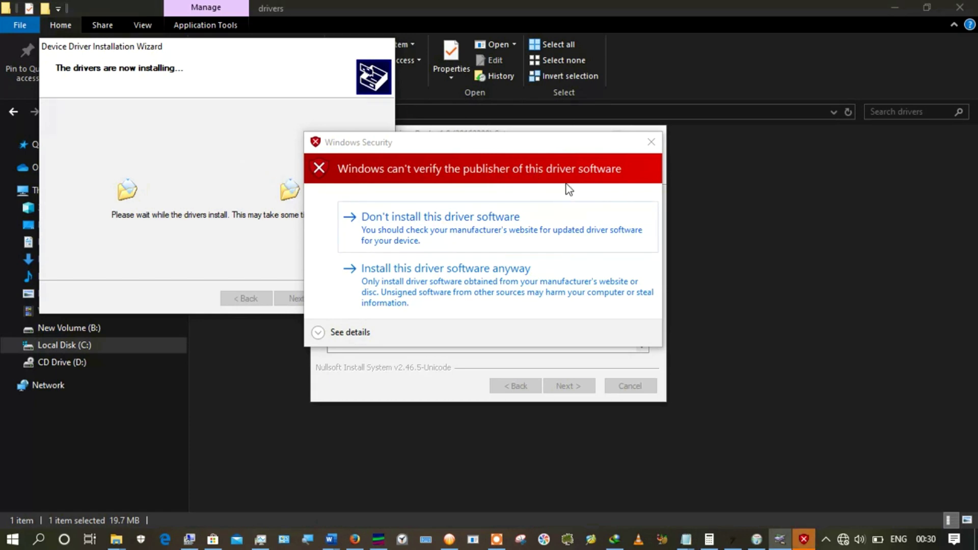
Allow every driver with an unverified publisher to install anyway at each Windows Security prompt.
click(479, 277)
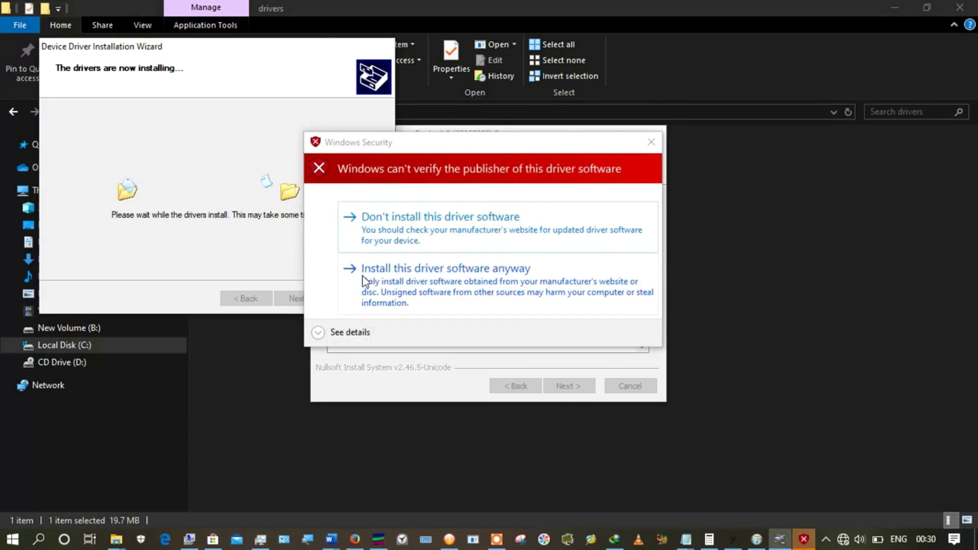
click(362, 276)
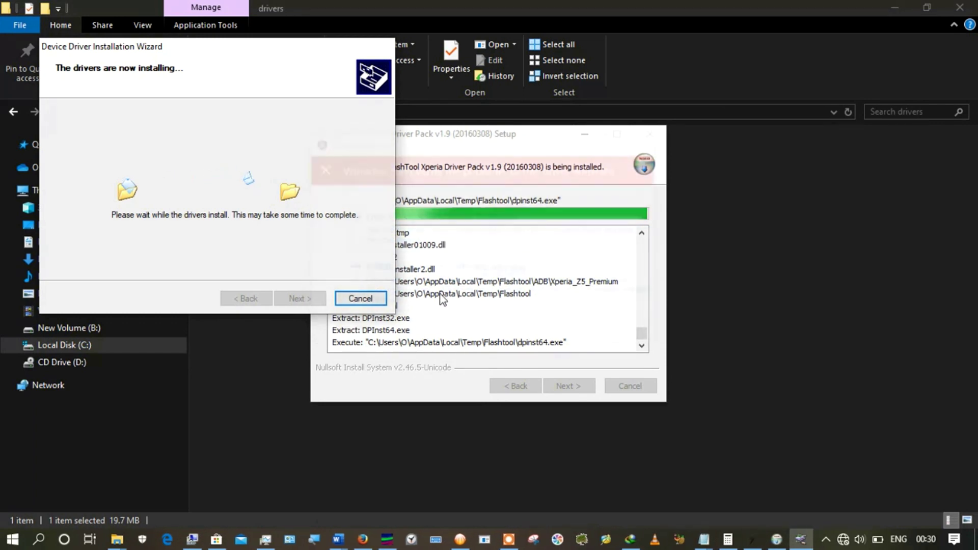
click(442, 299)
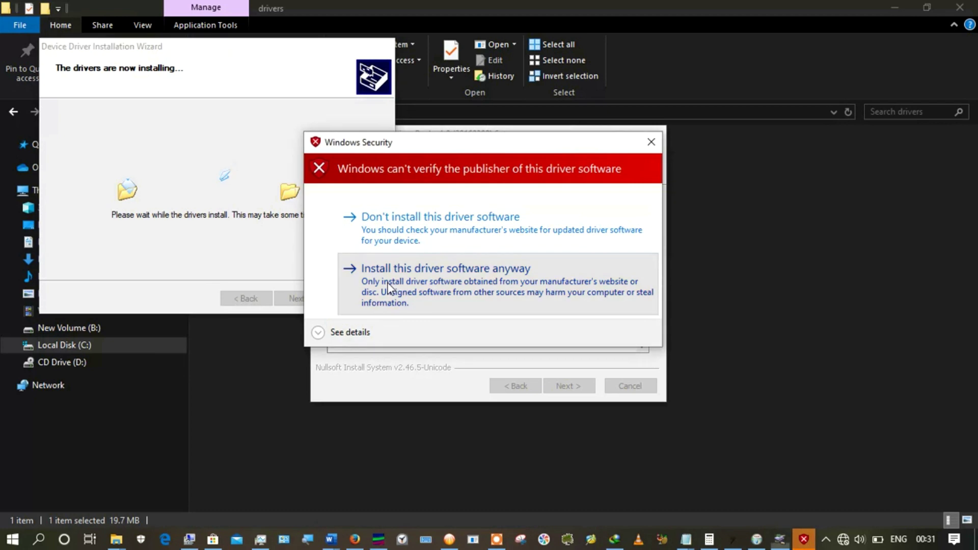
click(387, 283)
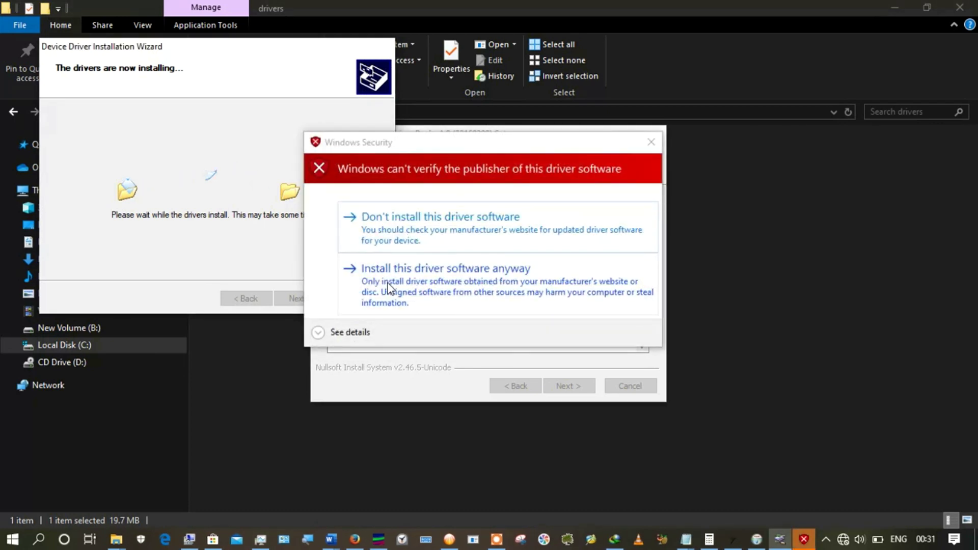
click(387, 283)
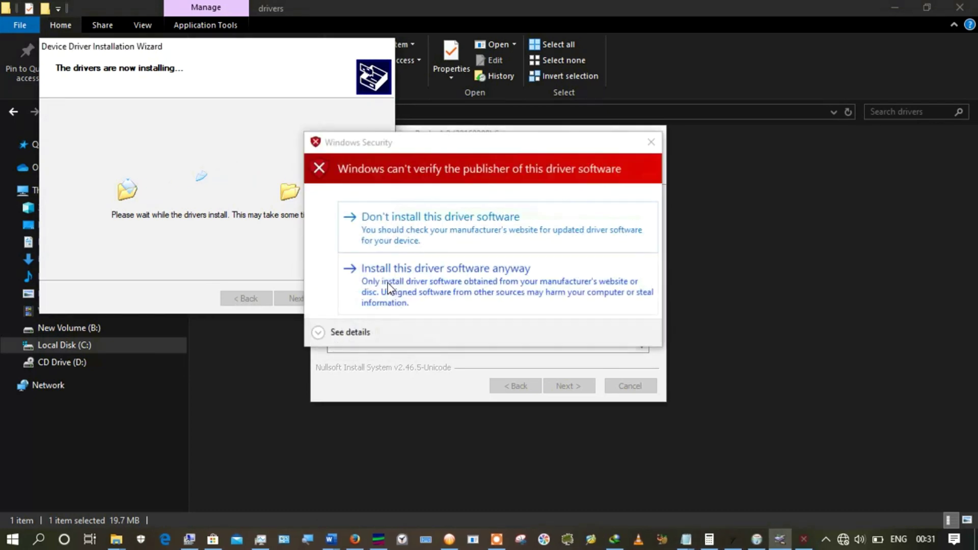
click(387, 283)
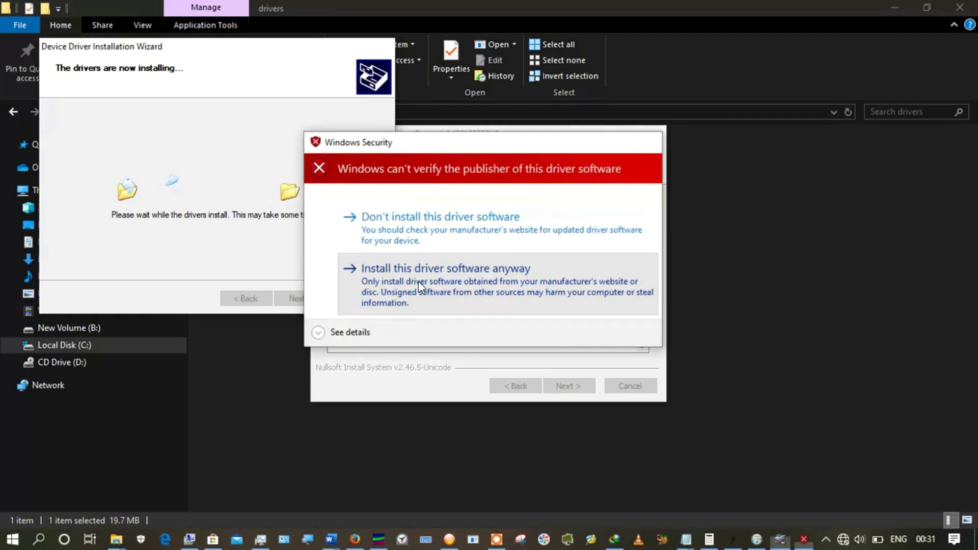
click(419, 286)
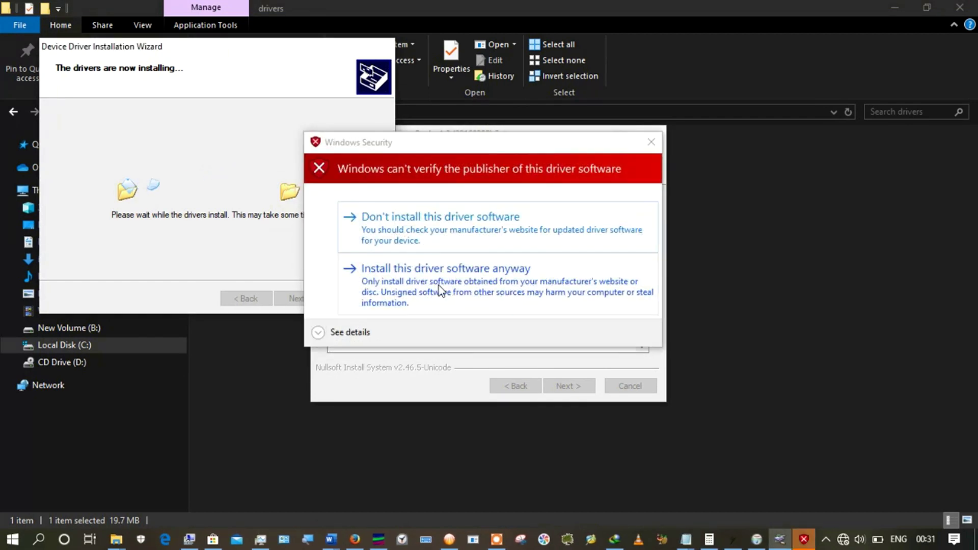
click(441, 290)
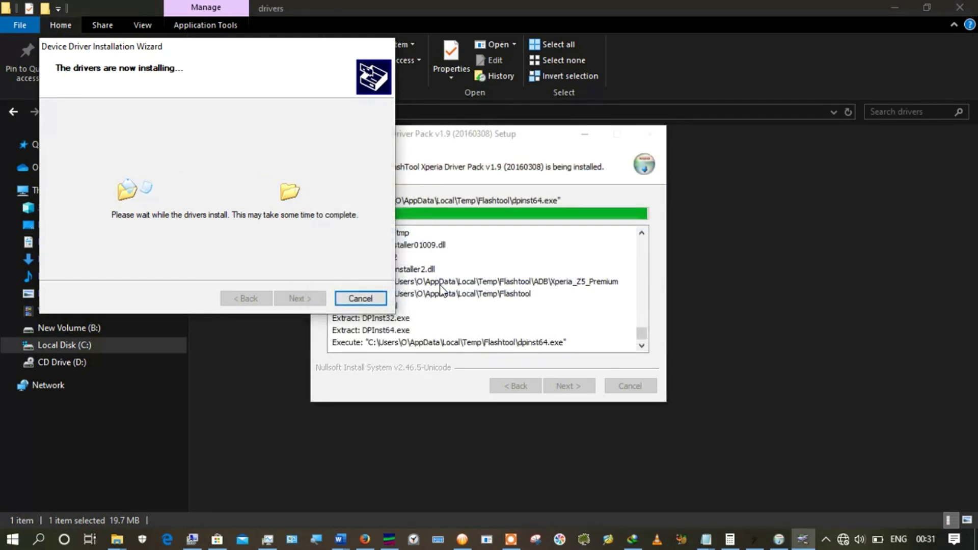
click(321, 333)
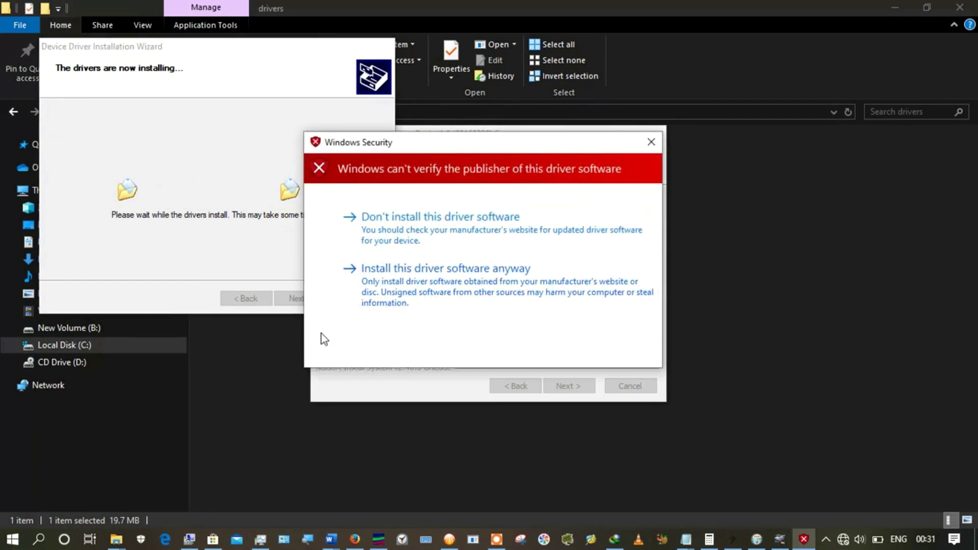
click(398, 297)
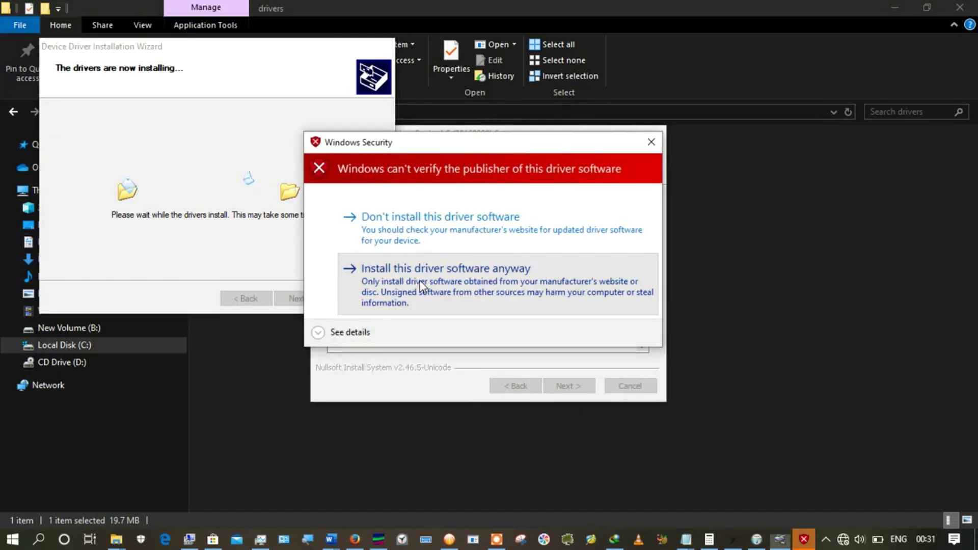
click(420, 287)
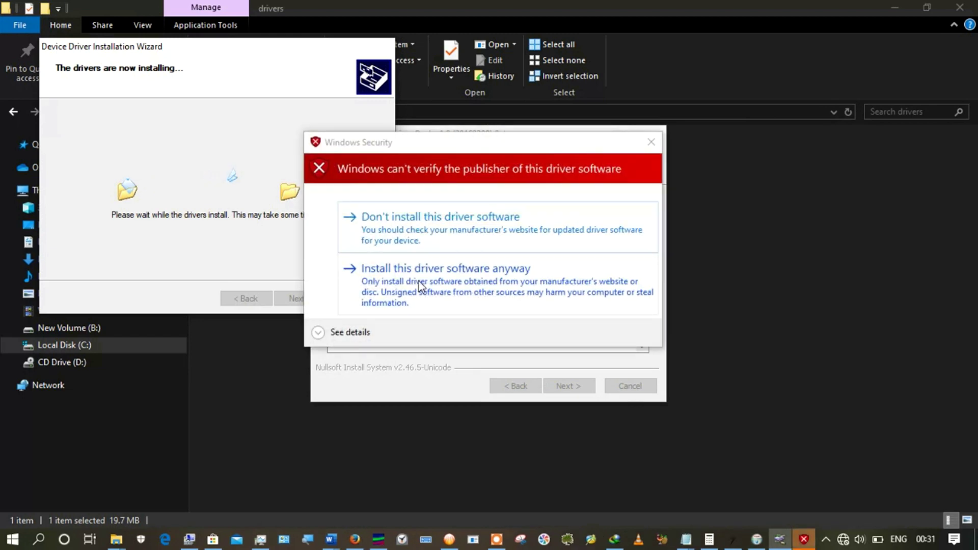
click(418, 280)
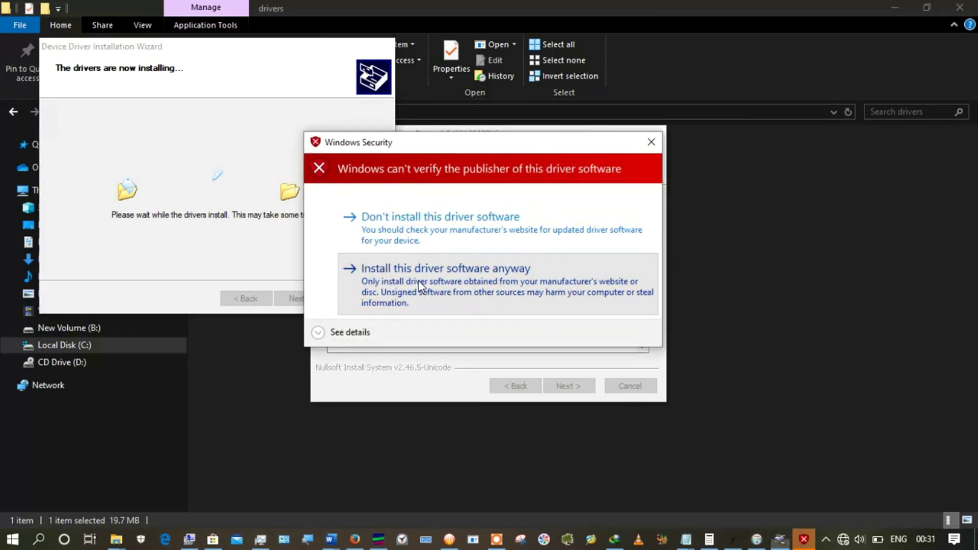
click(418, 282)
click(418, 284)
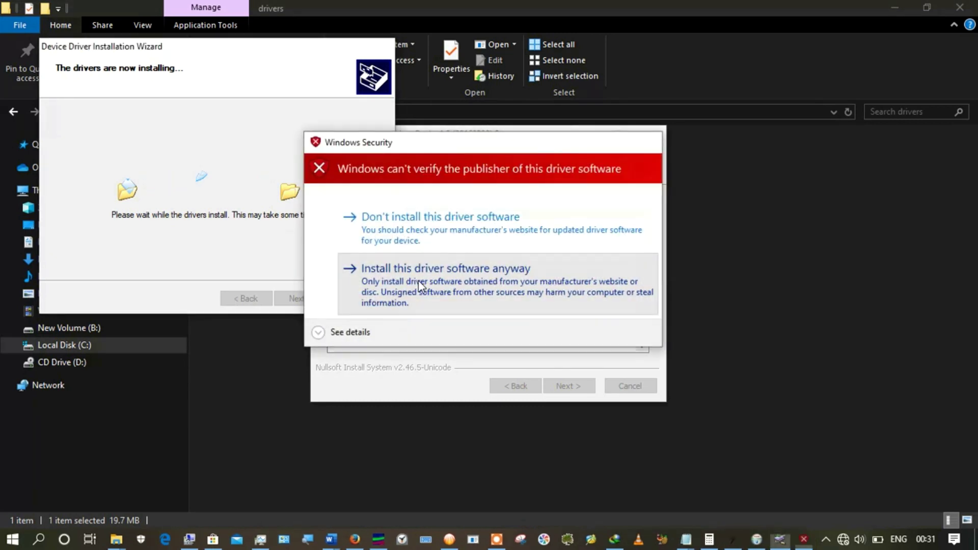
click(418, 281)
click(418, 281)
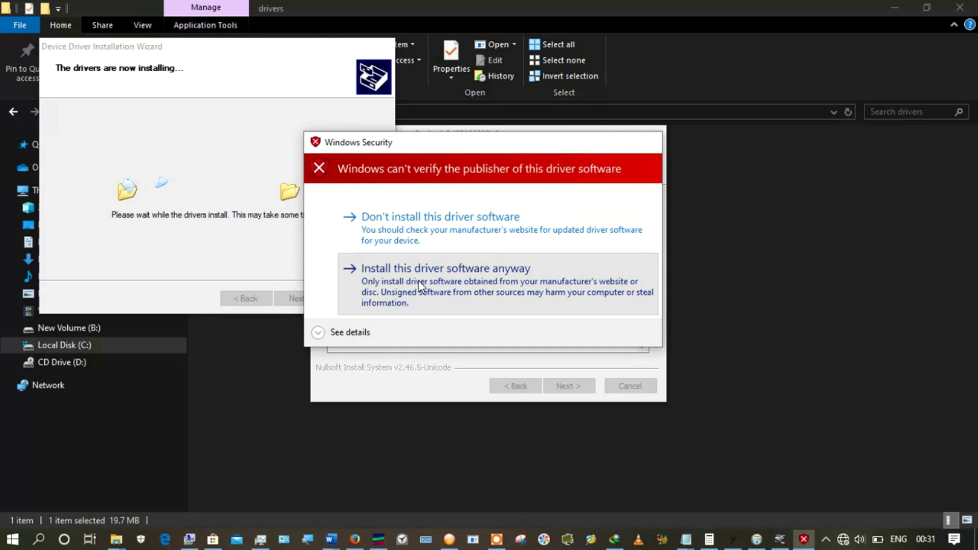
click(418, 282)
click(419, 281)
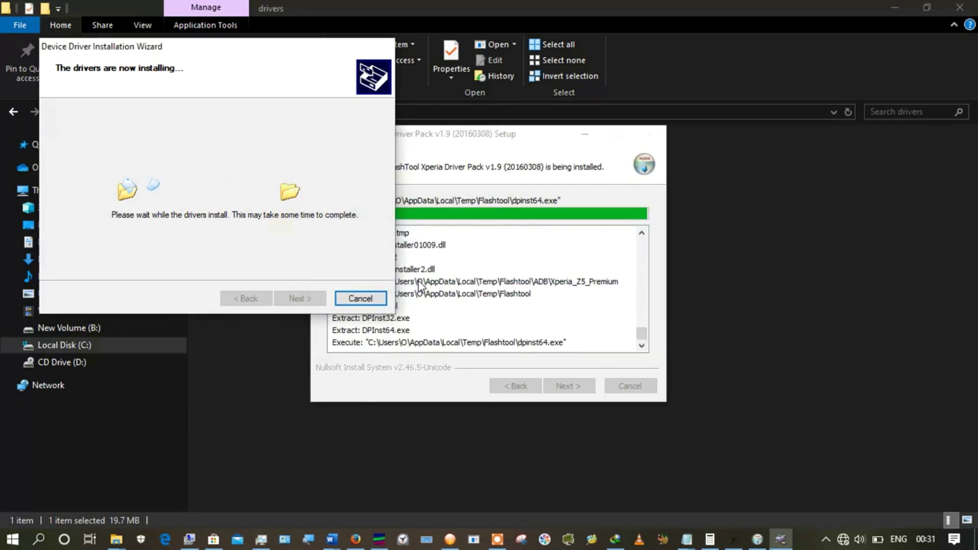
click(418, 281)
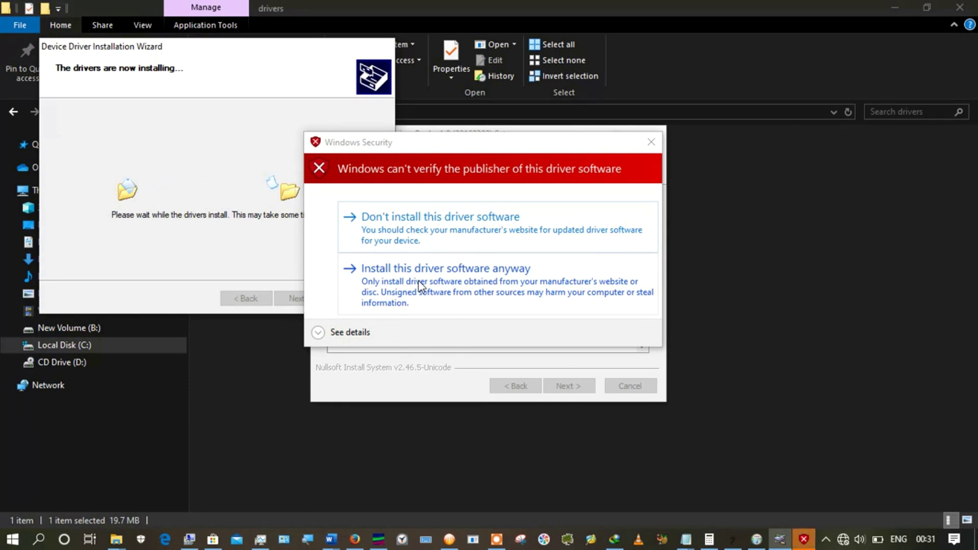
click(419, 286)
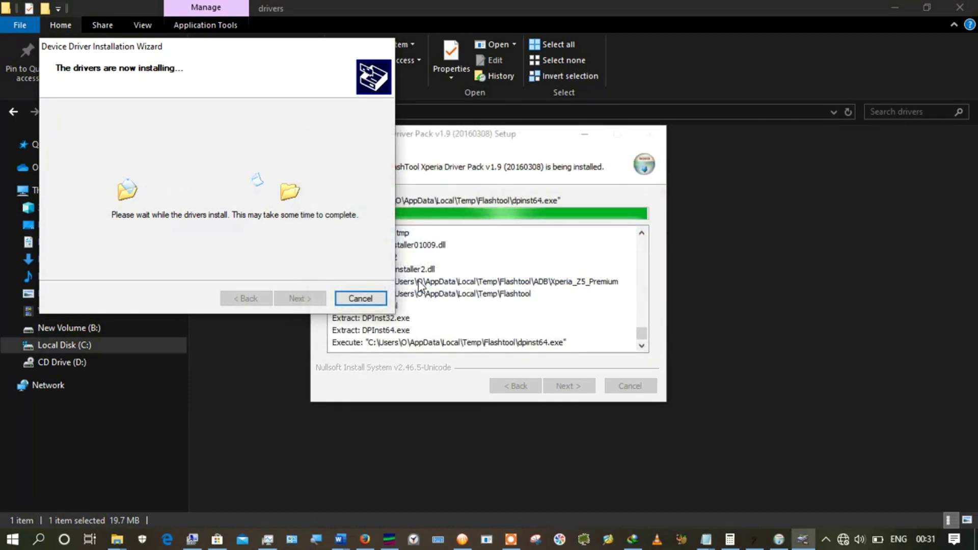
click(419, 284)
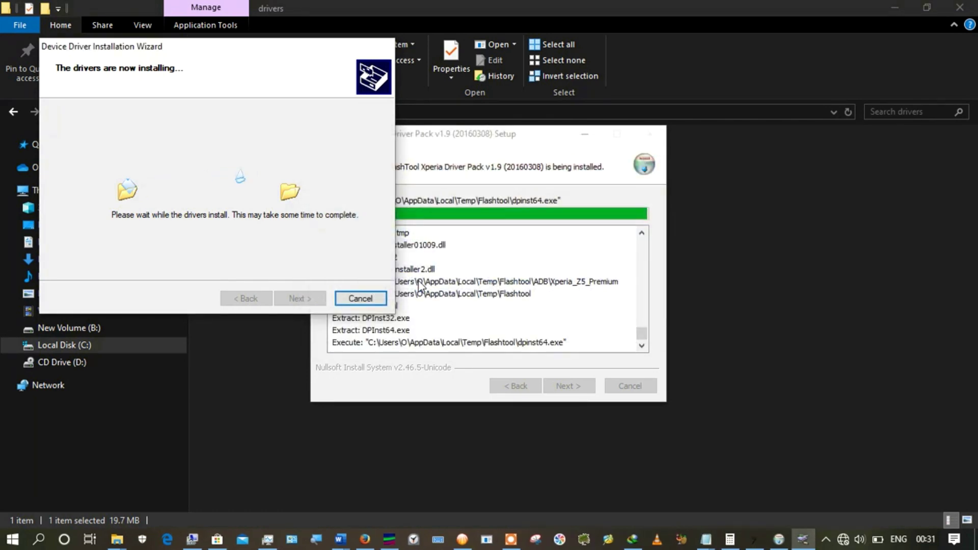
click(418, 283)
click(418, 281)
click(418, 281)
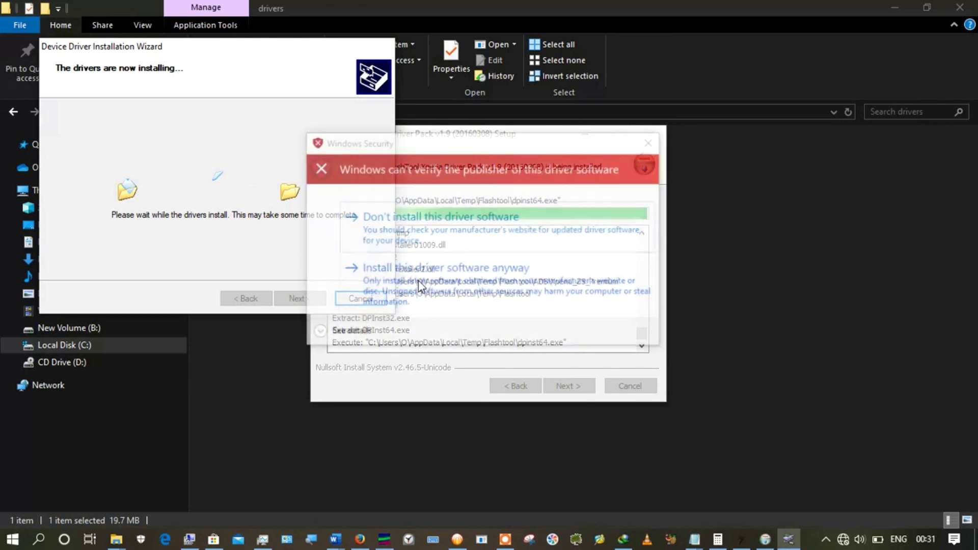
click(418, 281)
click(418, 281)
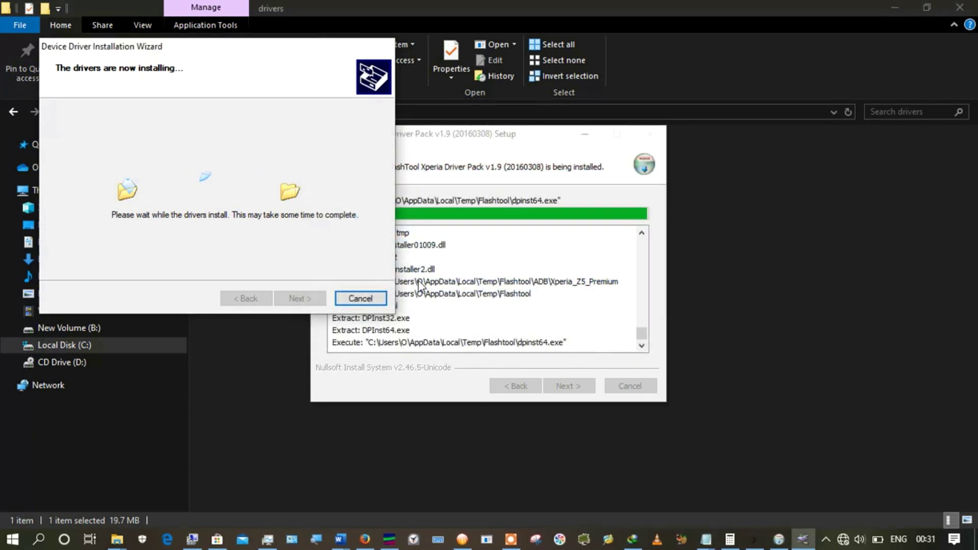
click(418, 281)
click(418, 281)
click(418, 281)
click(418, 281)
click(419, 281)
click(418, 281)
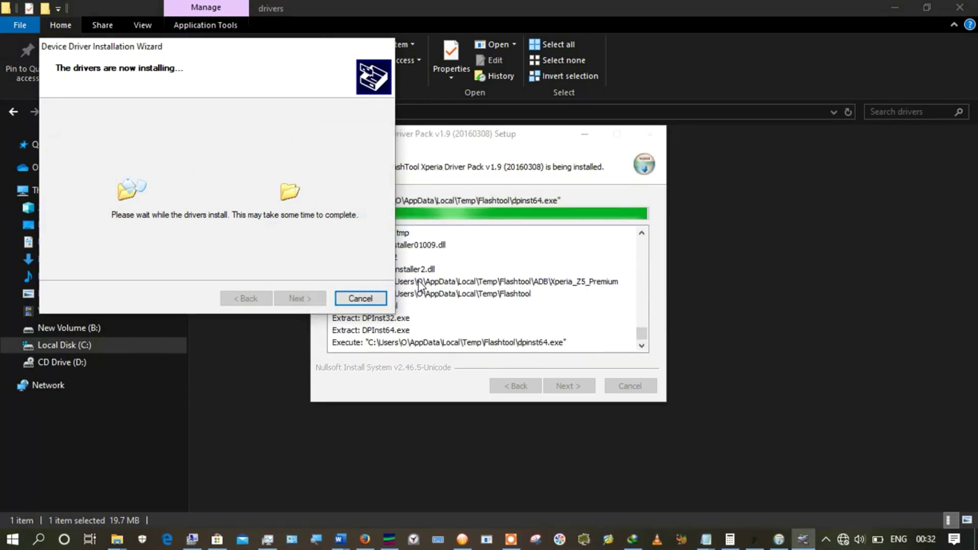
click(418, 281)
click(418, 281)
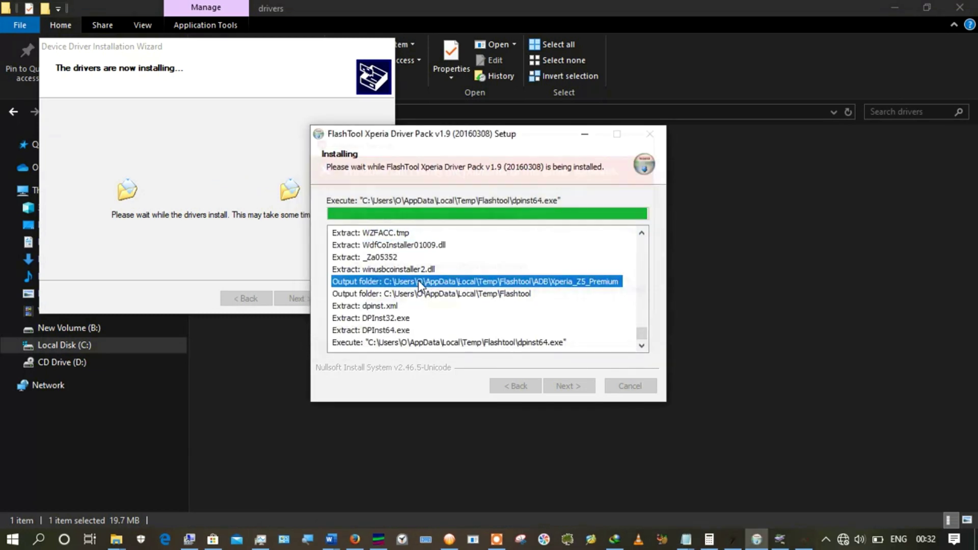
click(418, 281)
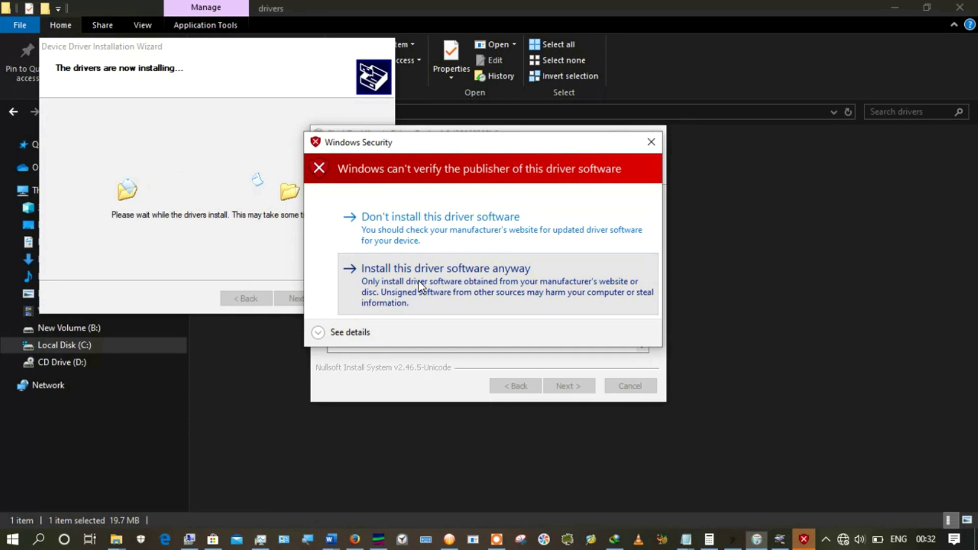
click(417, 280)
click(418, 280)
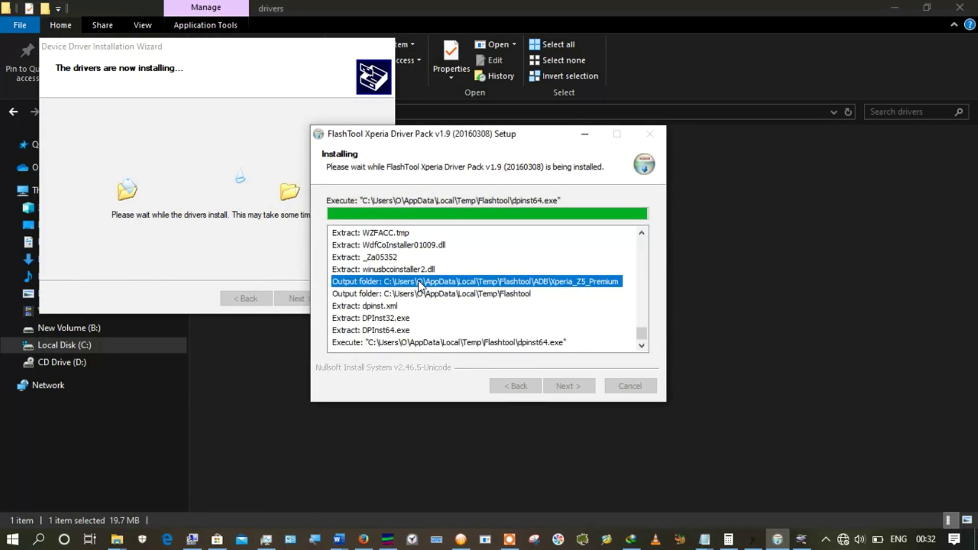
Install the further unverified driver software anyway whenever Windows Security asks during the driver pack installation.
click(418, 285)
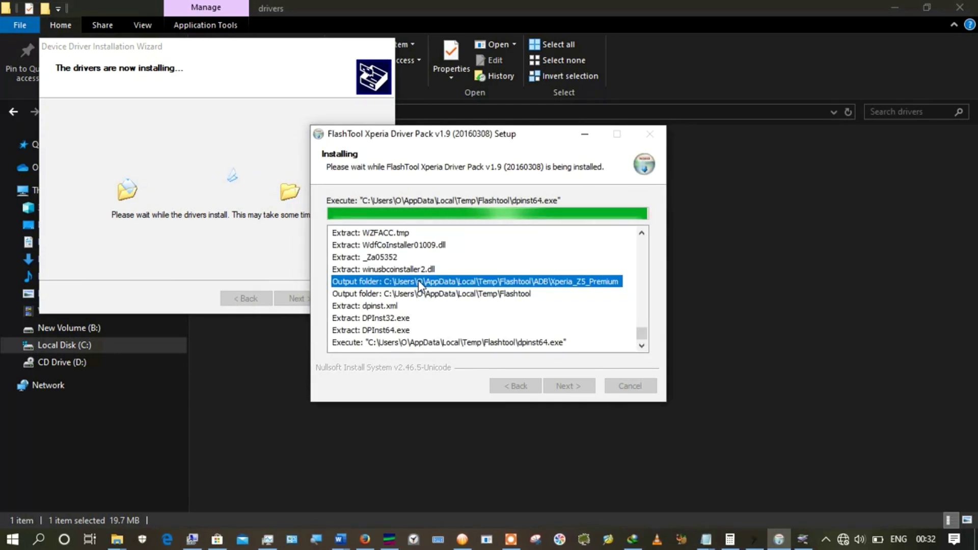
click(418, 280)
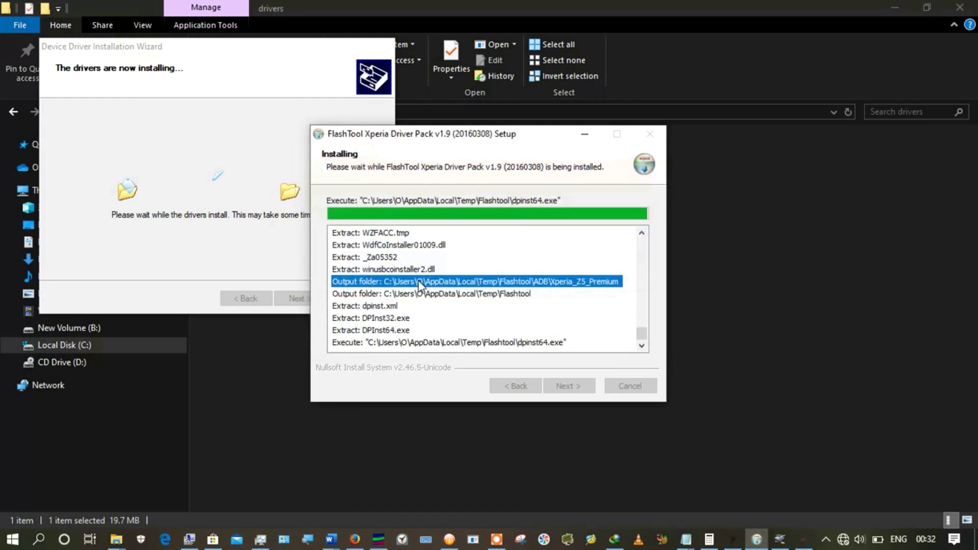
click(417, 280)
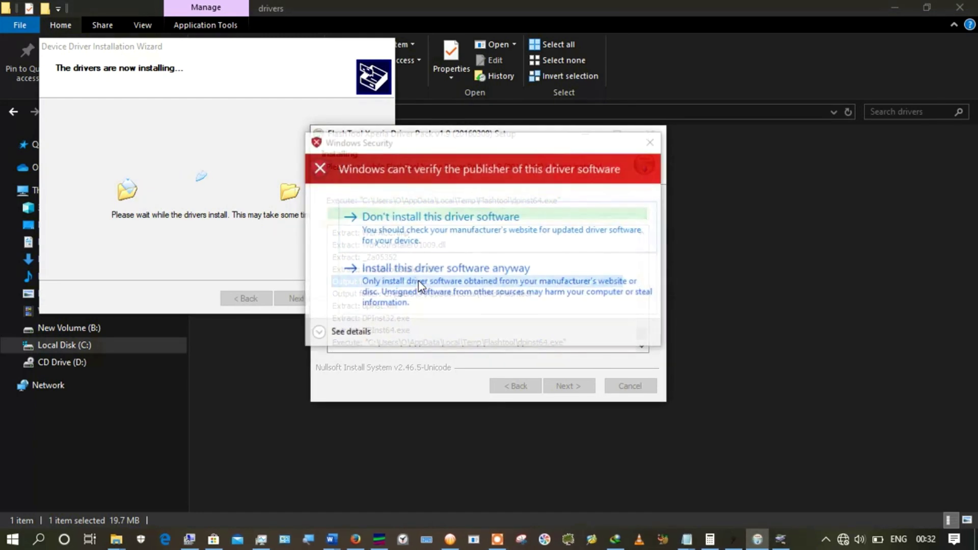
click(417, 281)
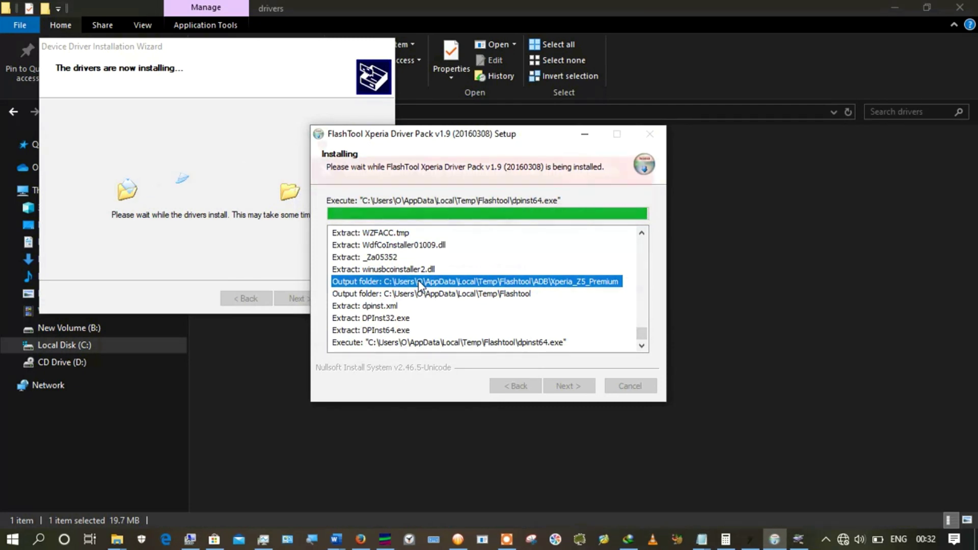
click(418, 281)
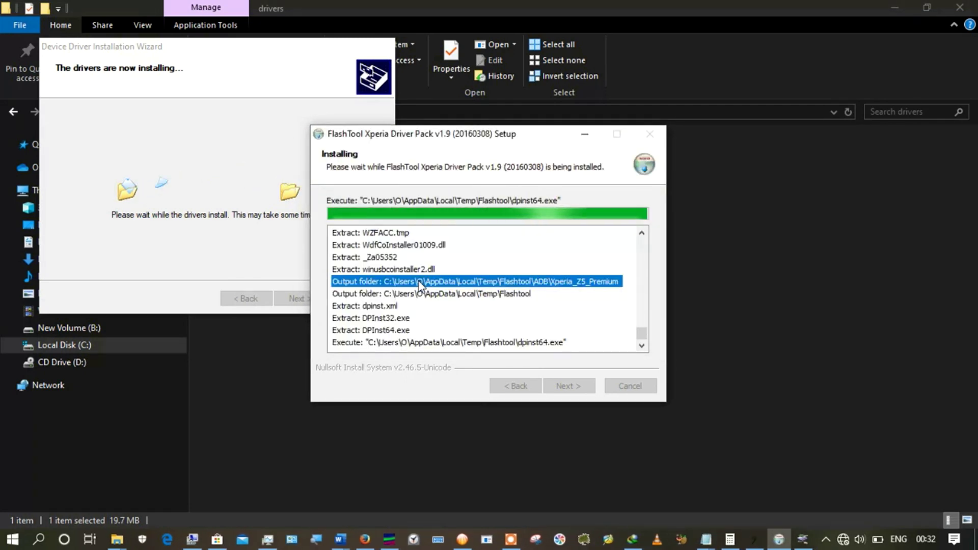
click(417, 281)
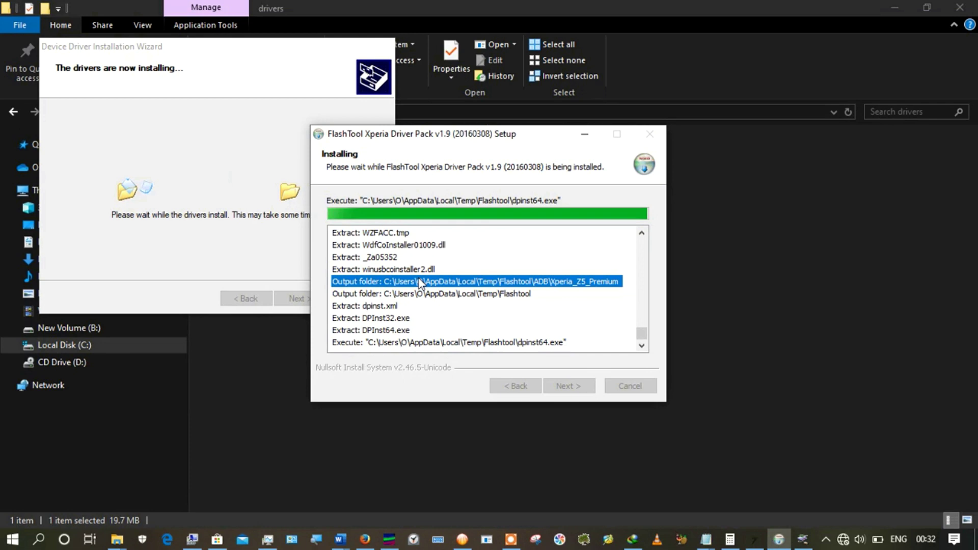
Open This PC in a File Explorer window and allow the remaining unverified driver software to install anyway.
key(super+e)
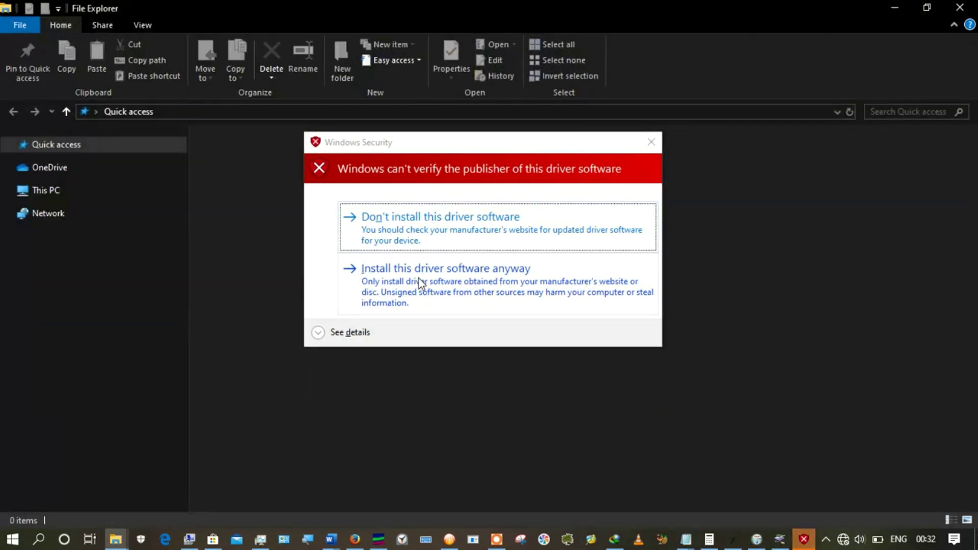
click(127, 191)
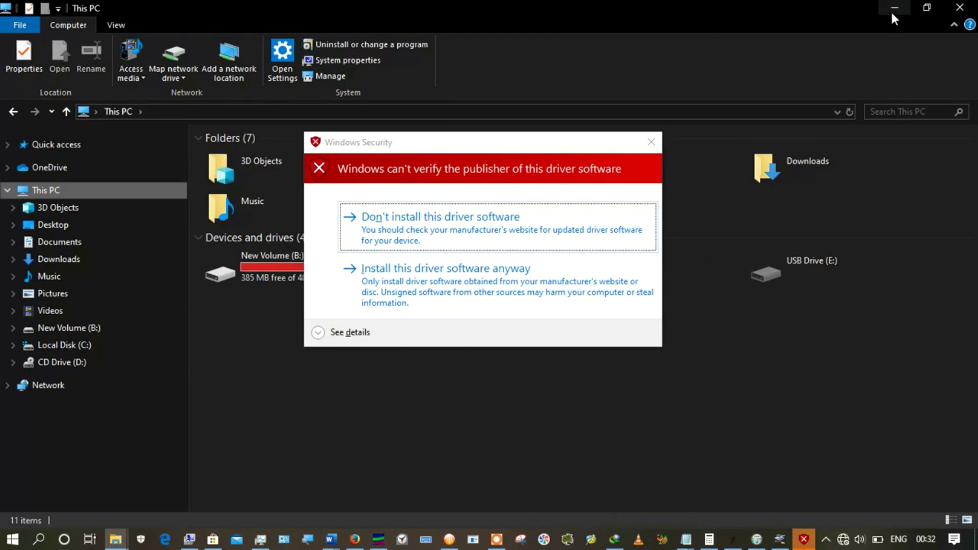
drag(754, 18, 754, 43)
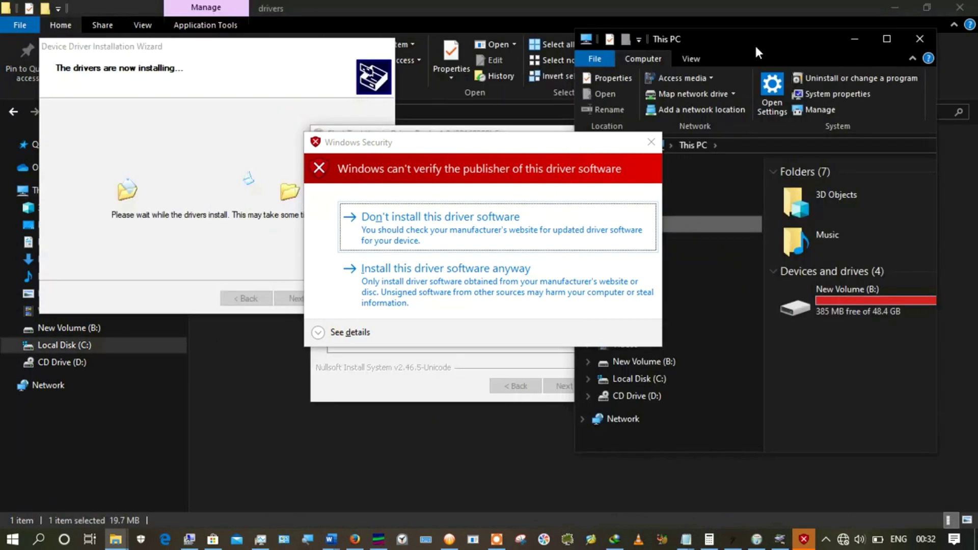
click(533, 281)
click(421, 281)
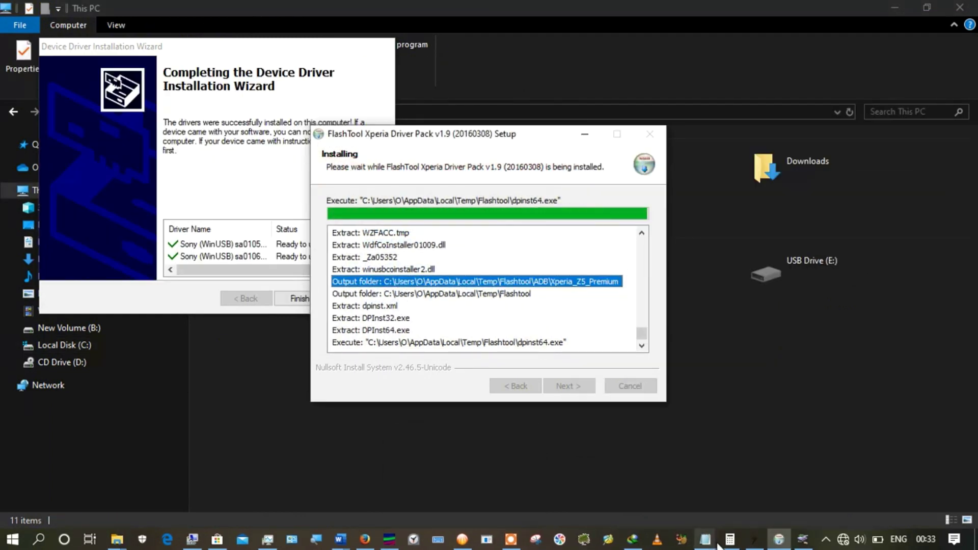
Examine the driver names and statuses listed on the completion page of the Device Driver Installation Wizard.
click(803, 544)
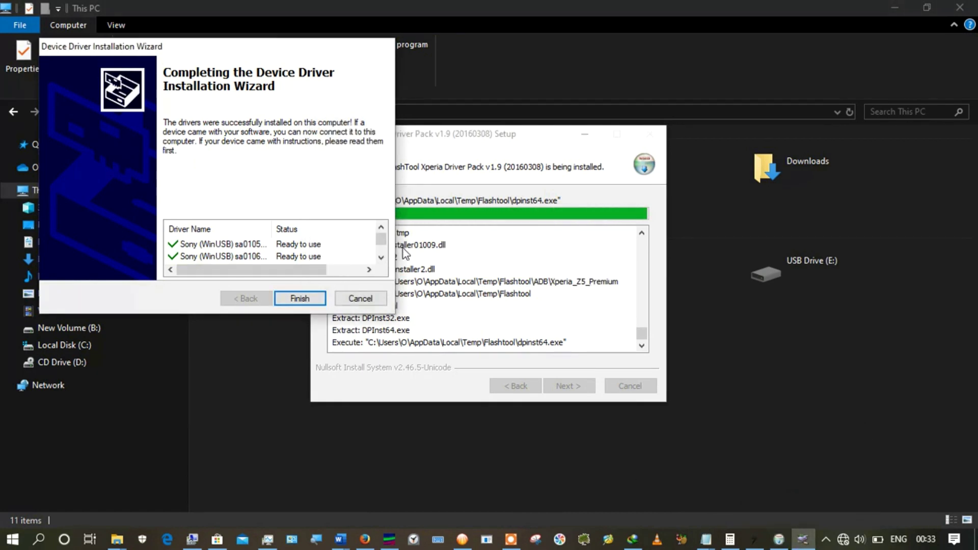
scroll(380, 248, down, 1)
scroll(380, 248, down, 3)
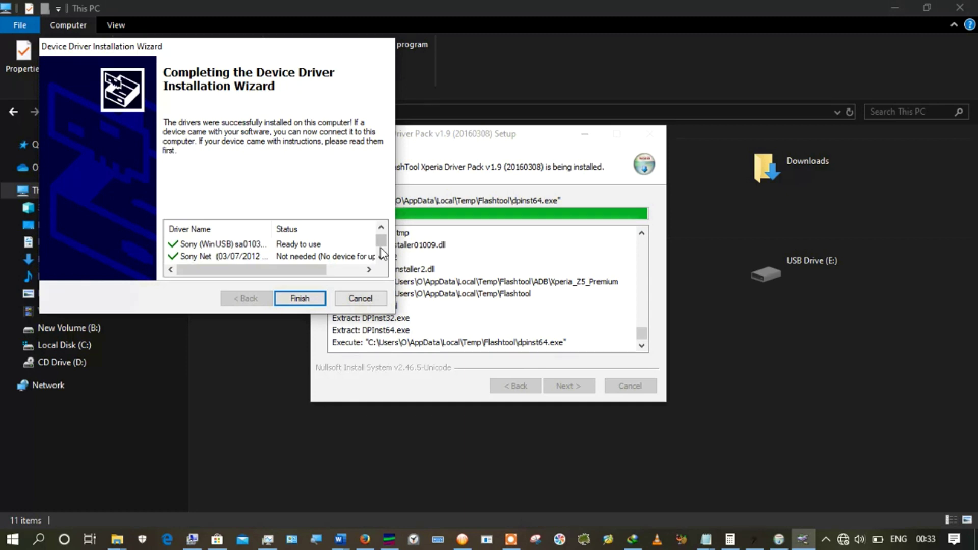
scroll(380, 249, down, 1)
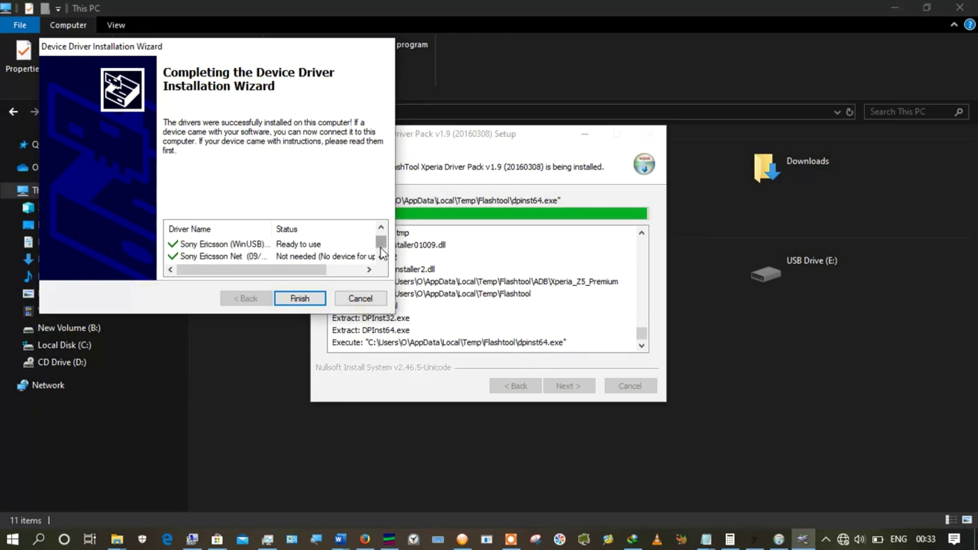
scroll(381, 248, down, 2)
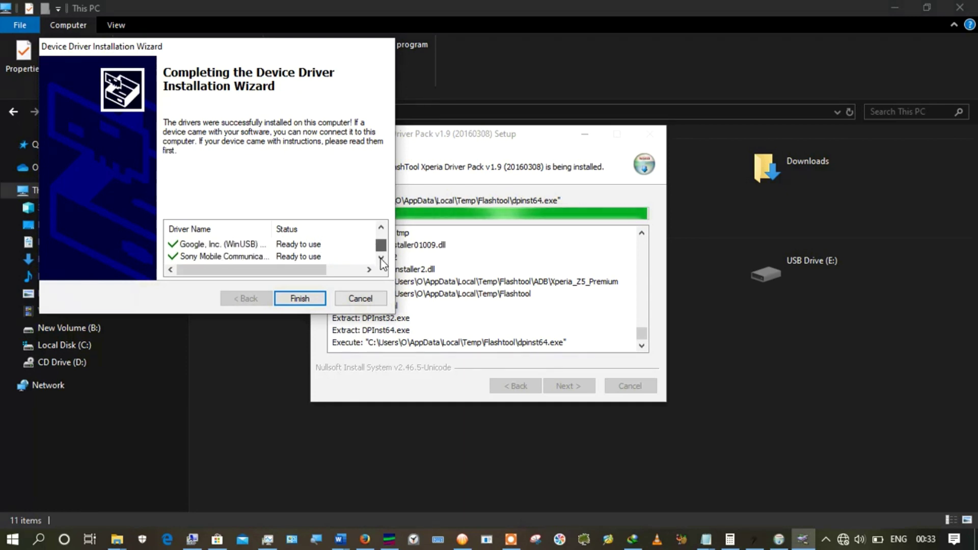
click(432, 281)
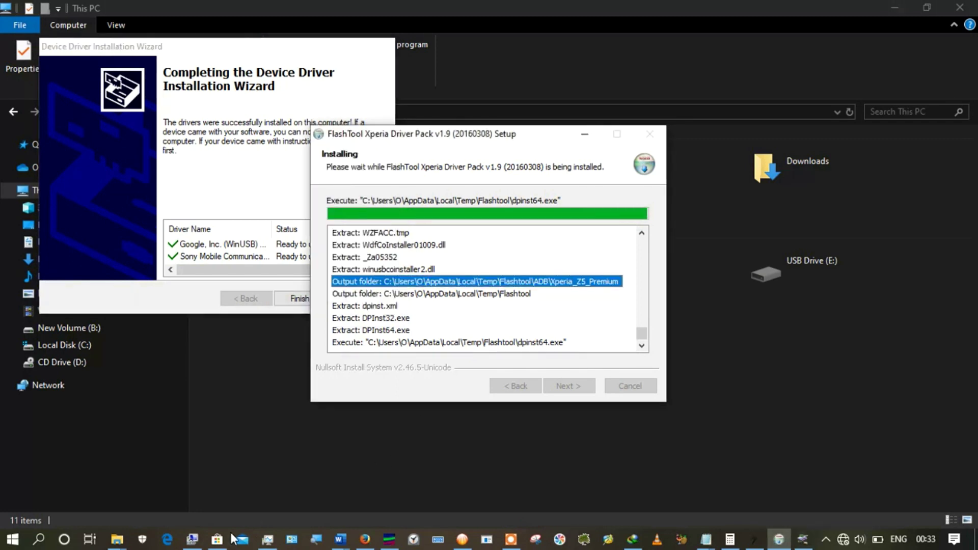
scroll(380, 248, up, 3)
scroll(380, 246, up, 2)
drag(380, 239, 380, 230)
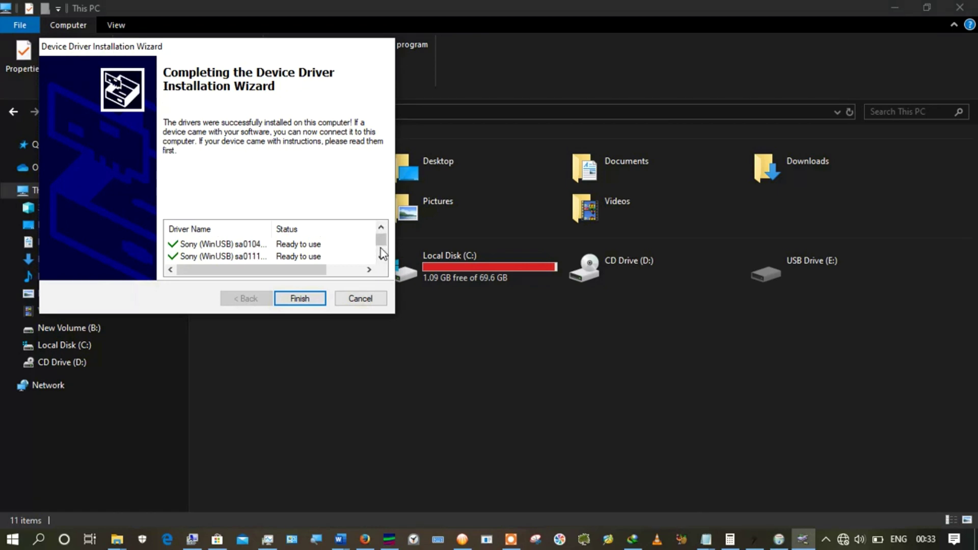
mouse_move(380, 250)
mouse_down()
mouse_move(382, 235)
mouse_move(379, 249)
mouse_up()
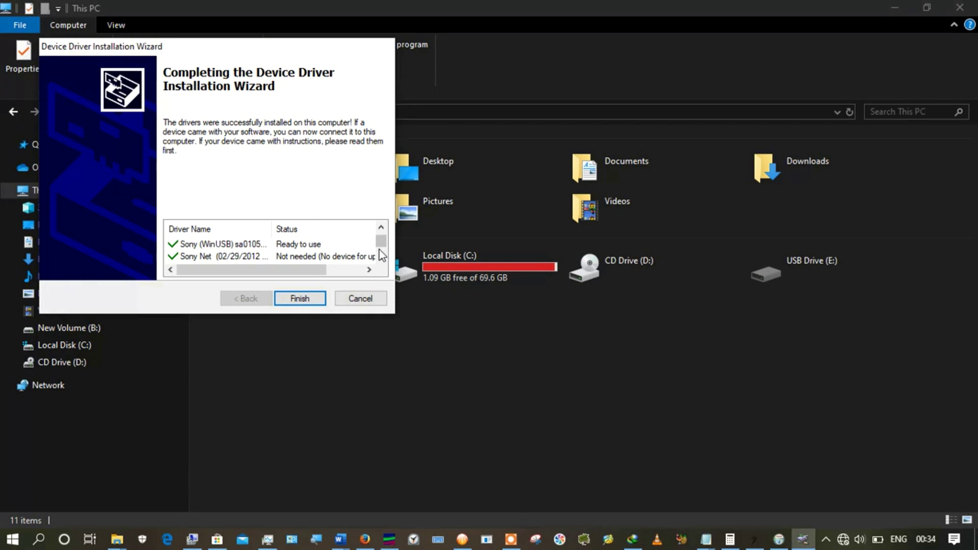
scroll(379, 249, down, 1)
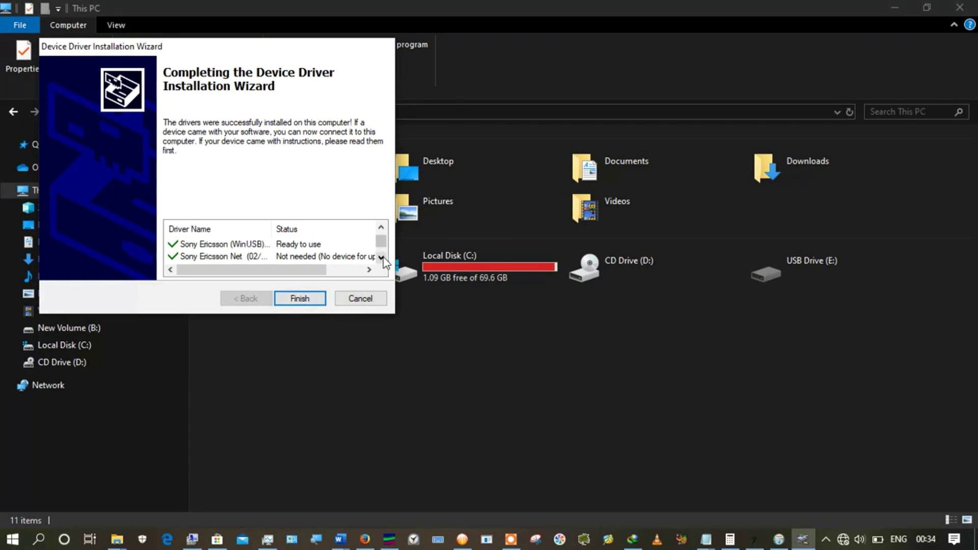
scroll(383, 251, down, 1)
scroll(383, 252, down, 1)
scroll(382, 251, down, 1)
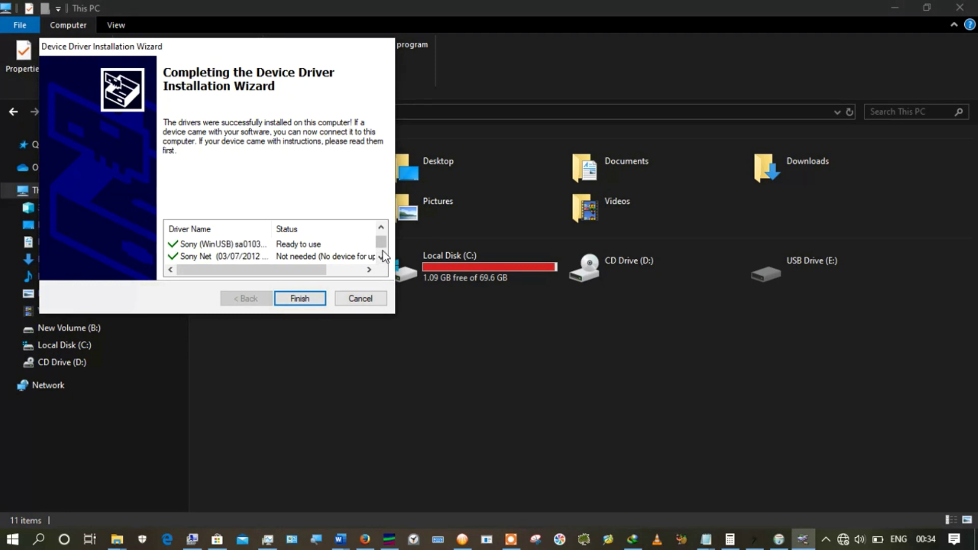
scroll(383, 252, down, 1)
click(380, 257)
click(381, 258)
click(381, 258)
click(381, 258)
click(381, 258)
click(380, 258)
click(380, 258)
click(381, 258)
click(381, 258)
click(381, 257)
click(381, 257)
click(381, 258)
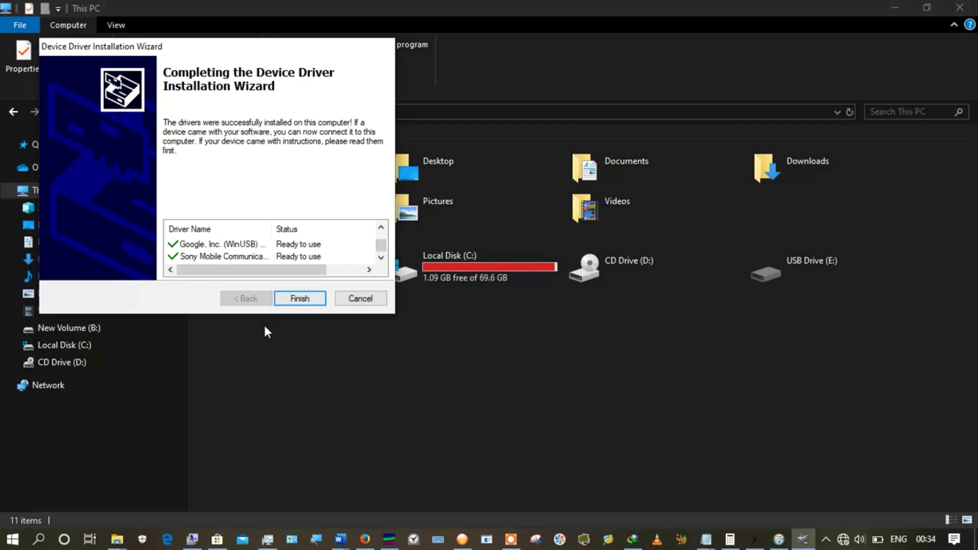
Finish the Device Driver Installation Wizard and close the completed FlashTool Xperia Driver Pack setup.
click(289, 298)
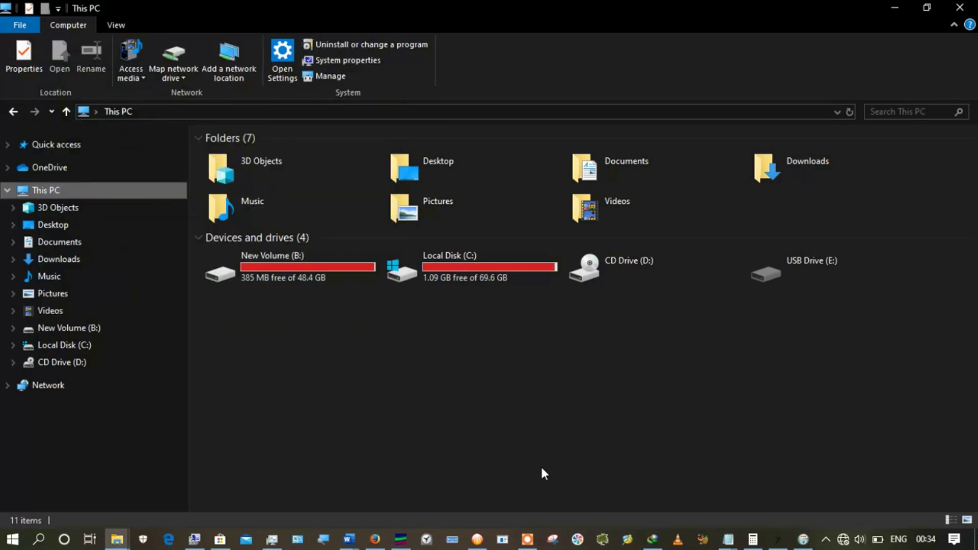
click(802, 541)
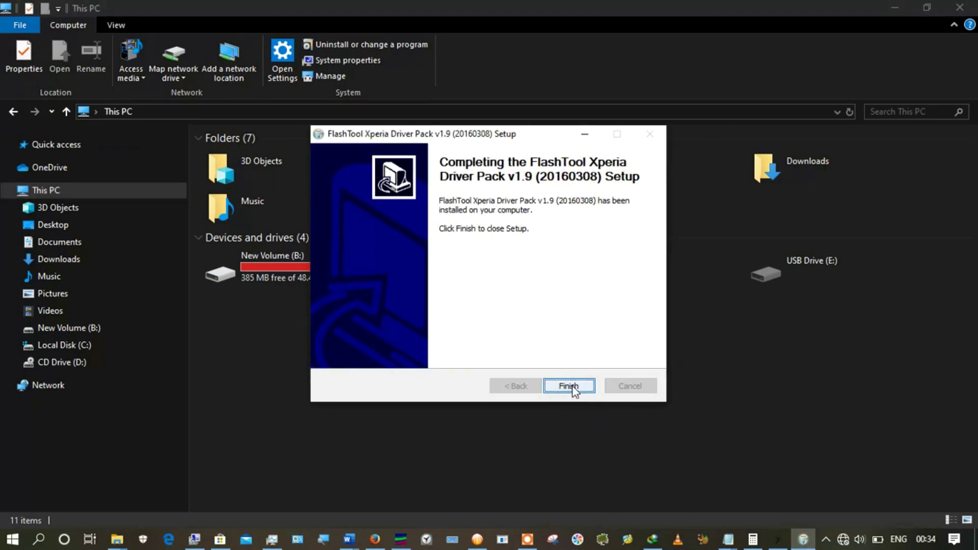
click(569, 386)
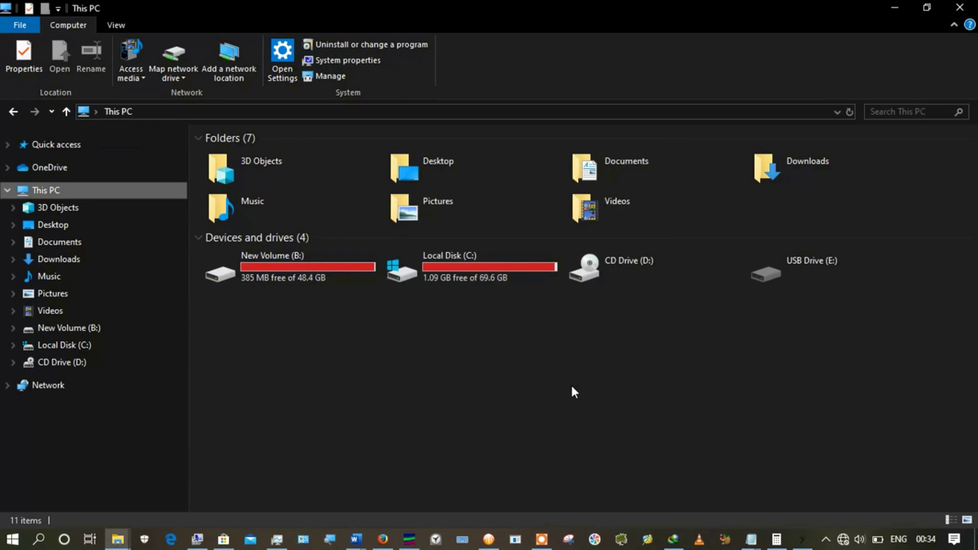
Permanently delete the sony_xperia_s_driver and Sony_Xperia_S_LT26i_6.2.B.1.96_Customized_India folders in Downloads > Compressed, keeping the ZIP archives.
key(alt+Left)
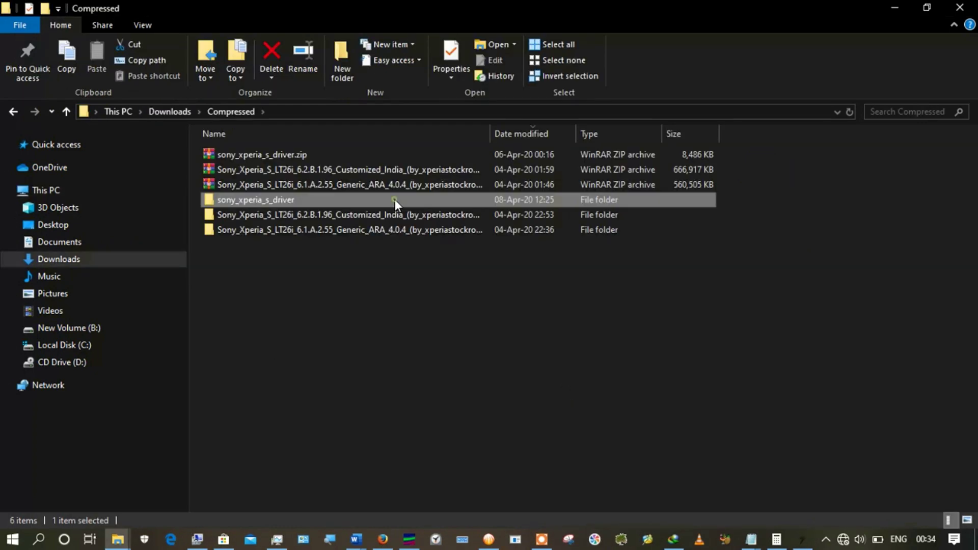
double_click(394, 200)
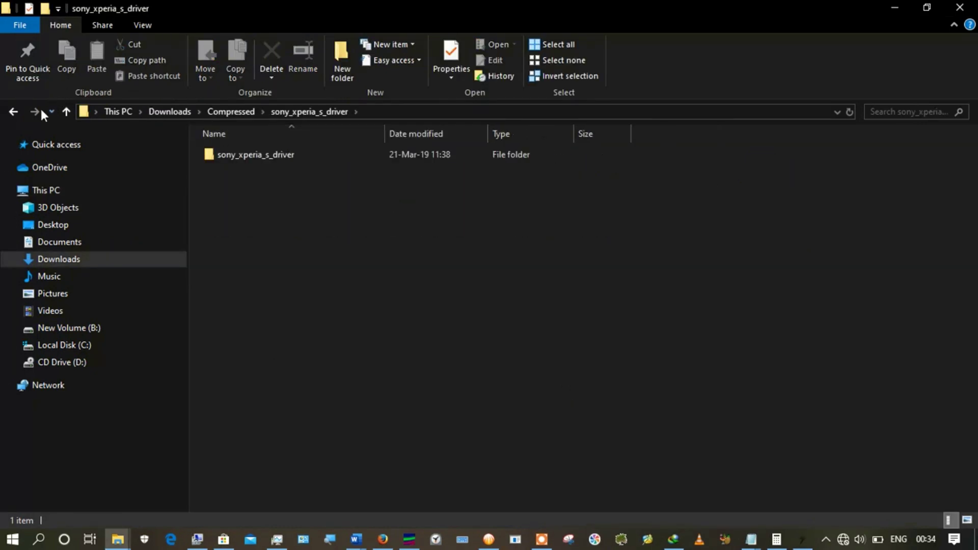
click(19, 110)
key(shift+Delete)
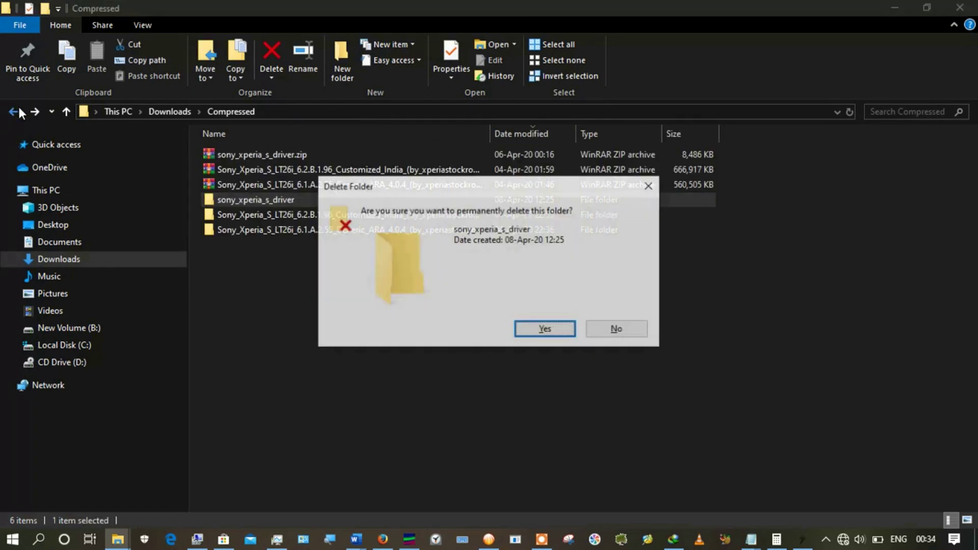
key(Escape)
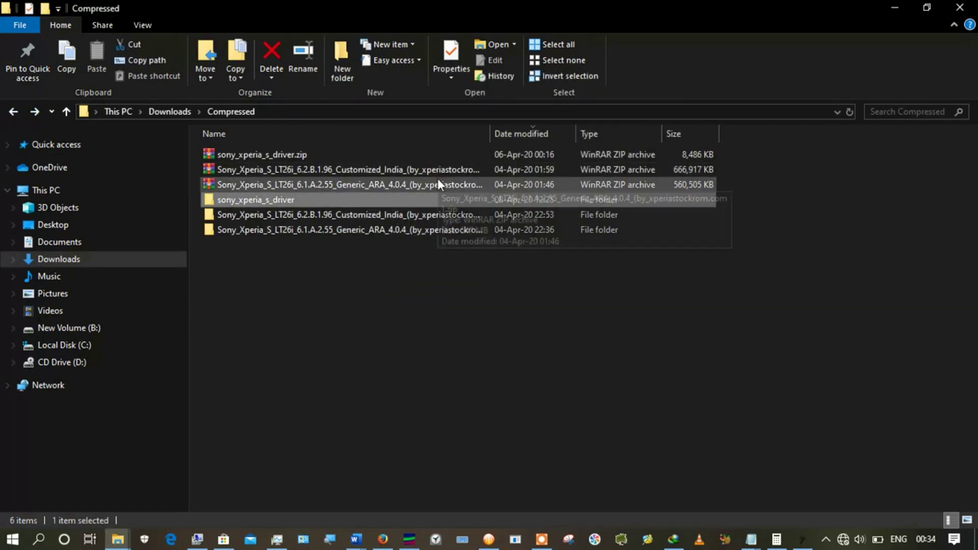
click(419, 215)
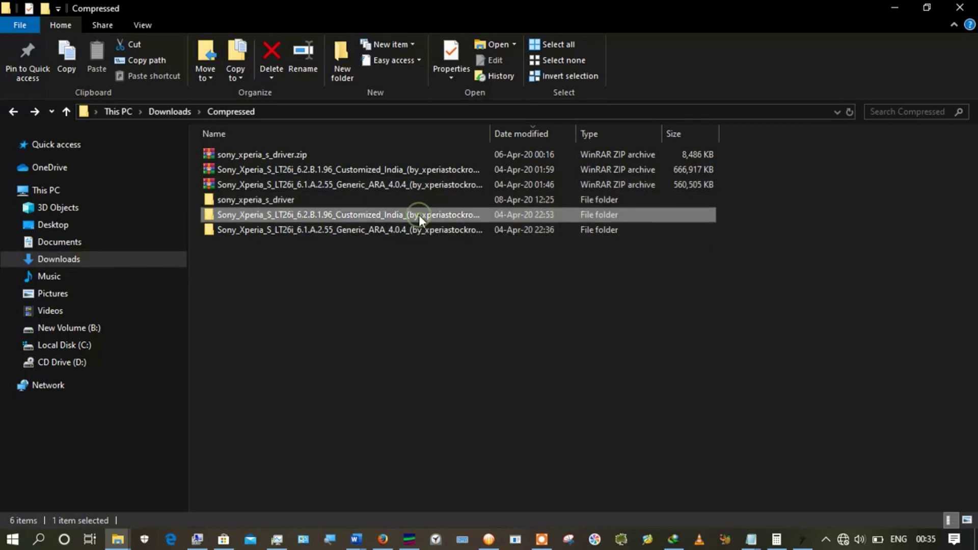
key(shift+Delete)
key(Return)
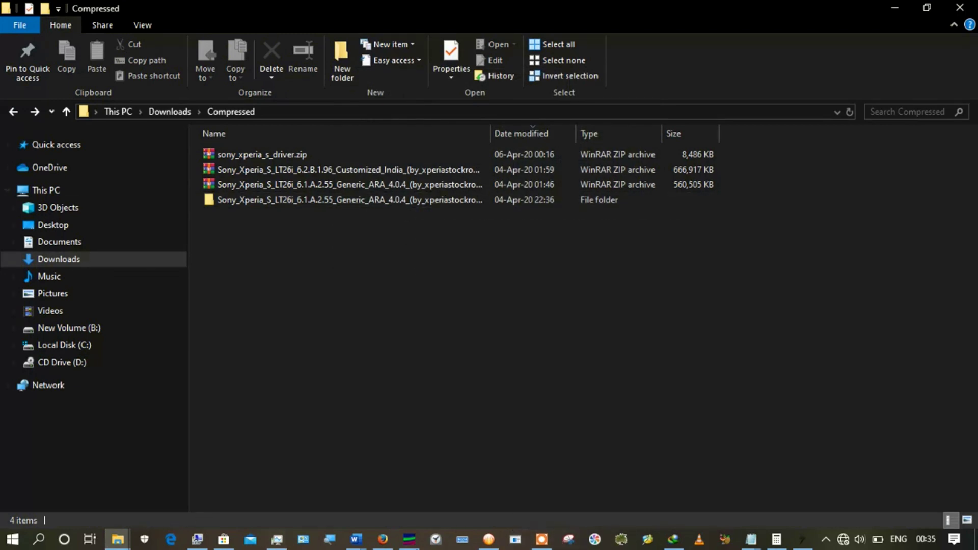
Switch to Firefox and show the YouTube video "REPAIR Phone Not charging (Open Tecno camon cx charging system port fix)".
click(803, 539)
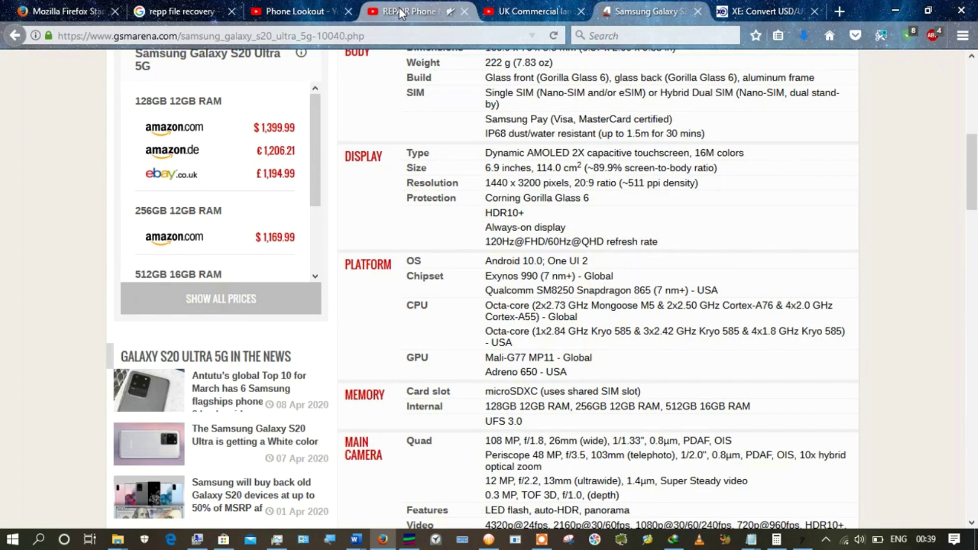
click(399, 7)
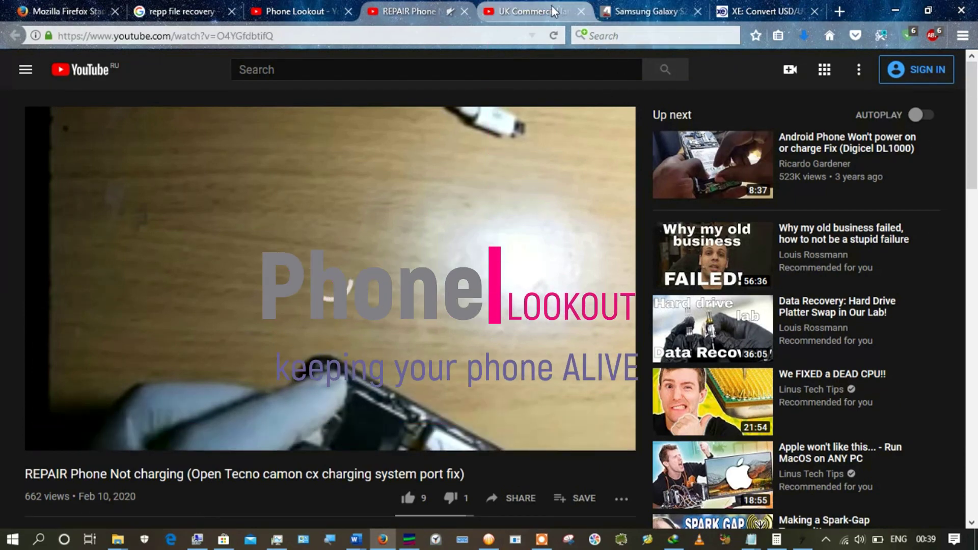
mouse_move(507, 294)
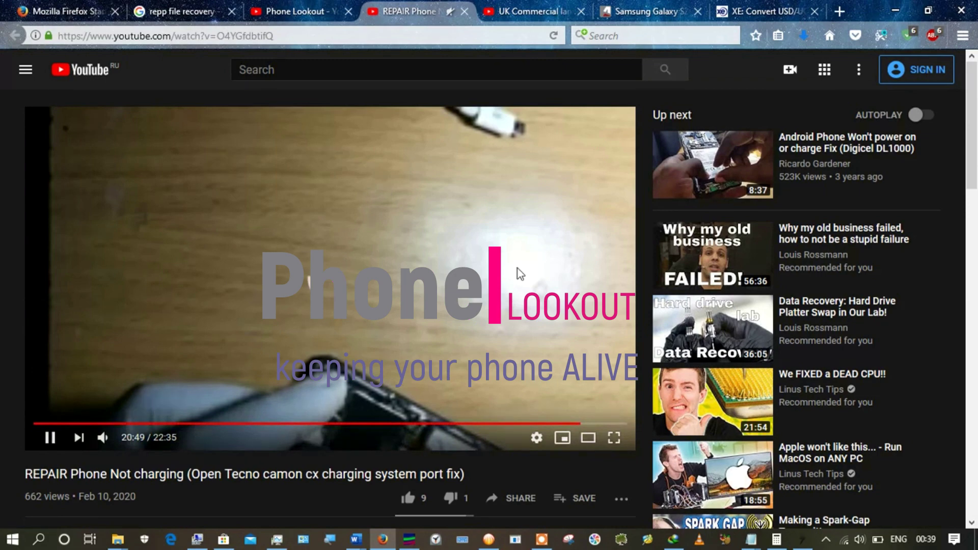